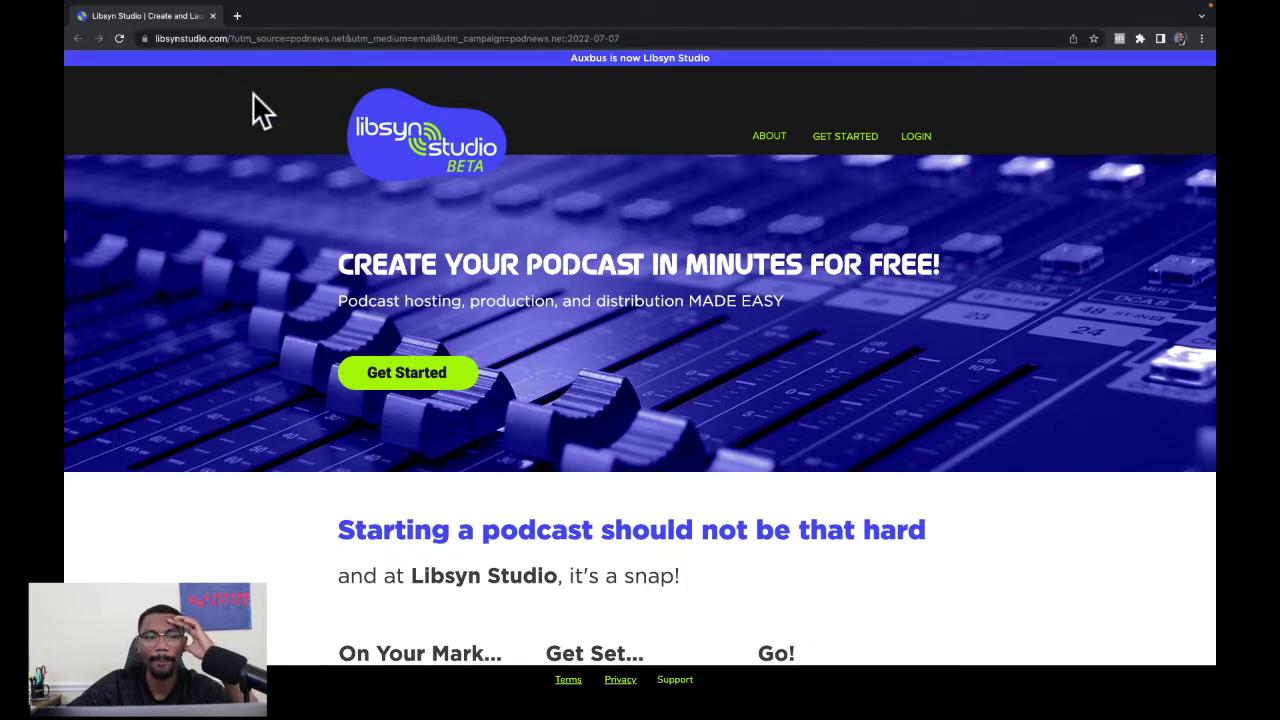
Start a free account sign-up, entering the host's full name and e-mail address.
scroll(715, 264, down, 3)
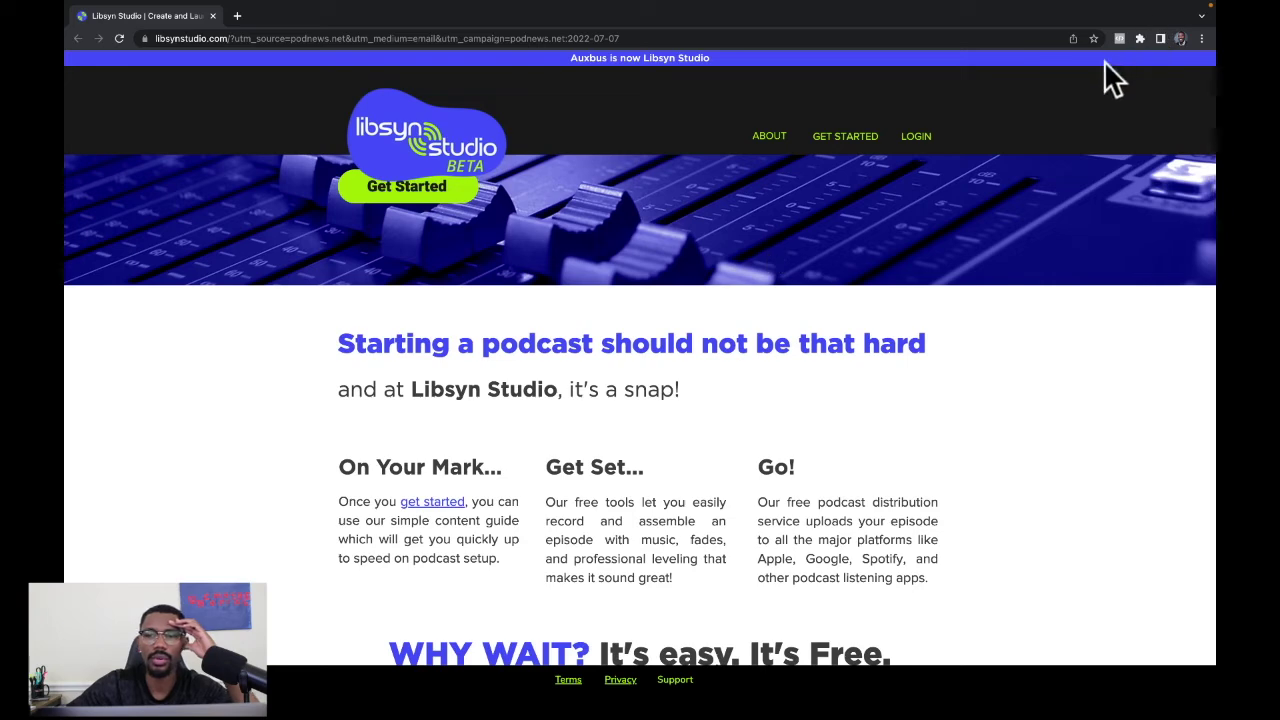
scroll(833, 281, down, 3)
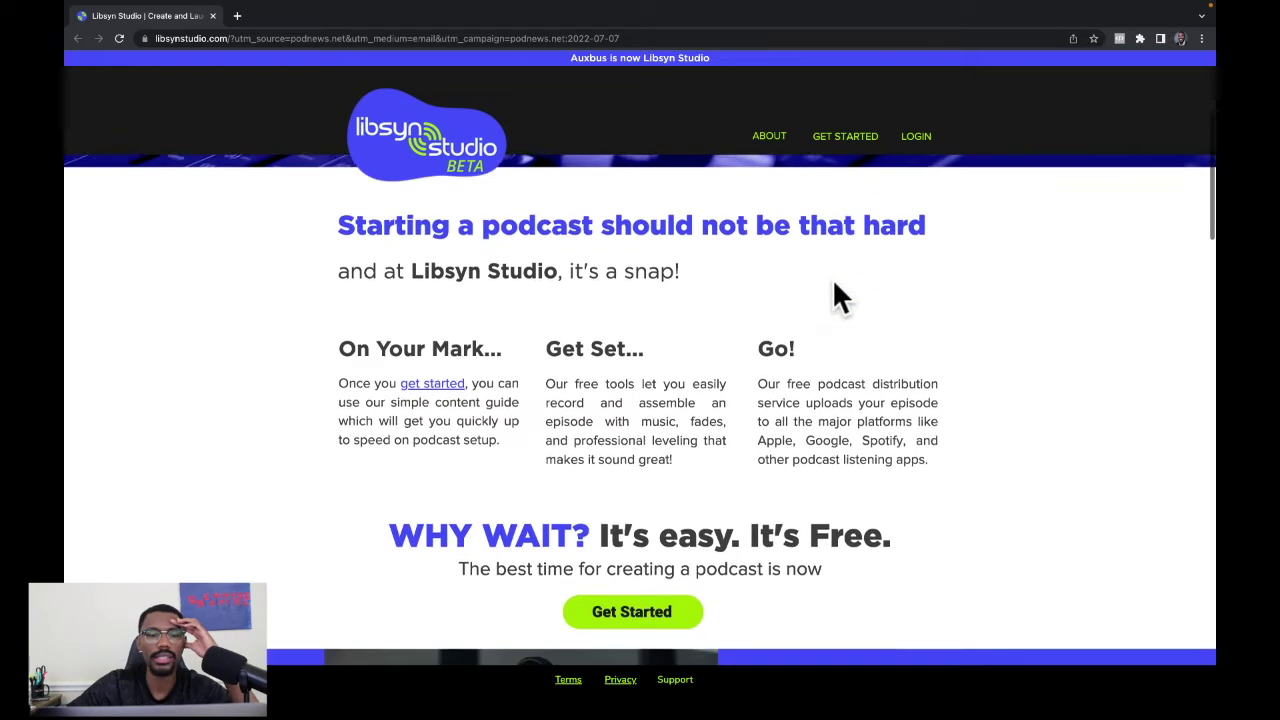
scroll(833, 281, down, 3)
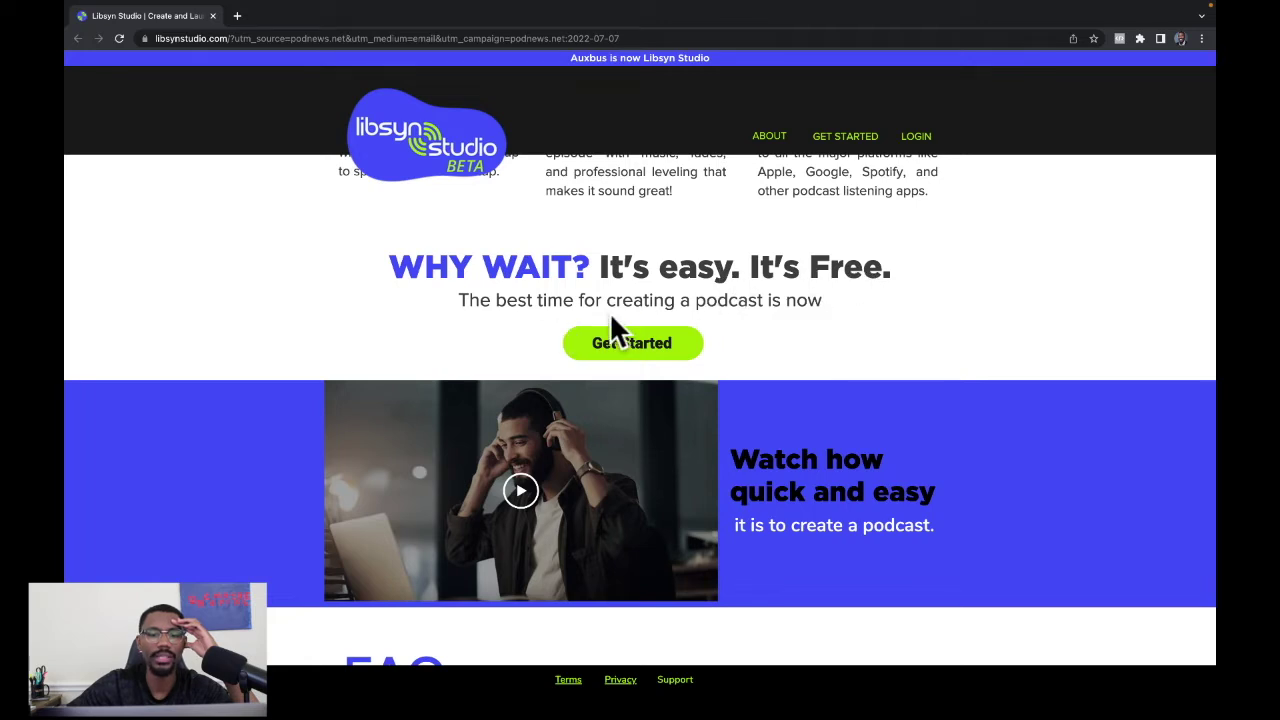
scroll(750, 330, down, 2)
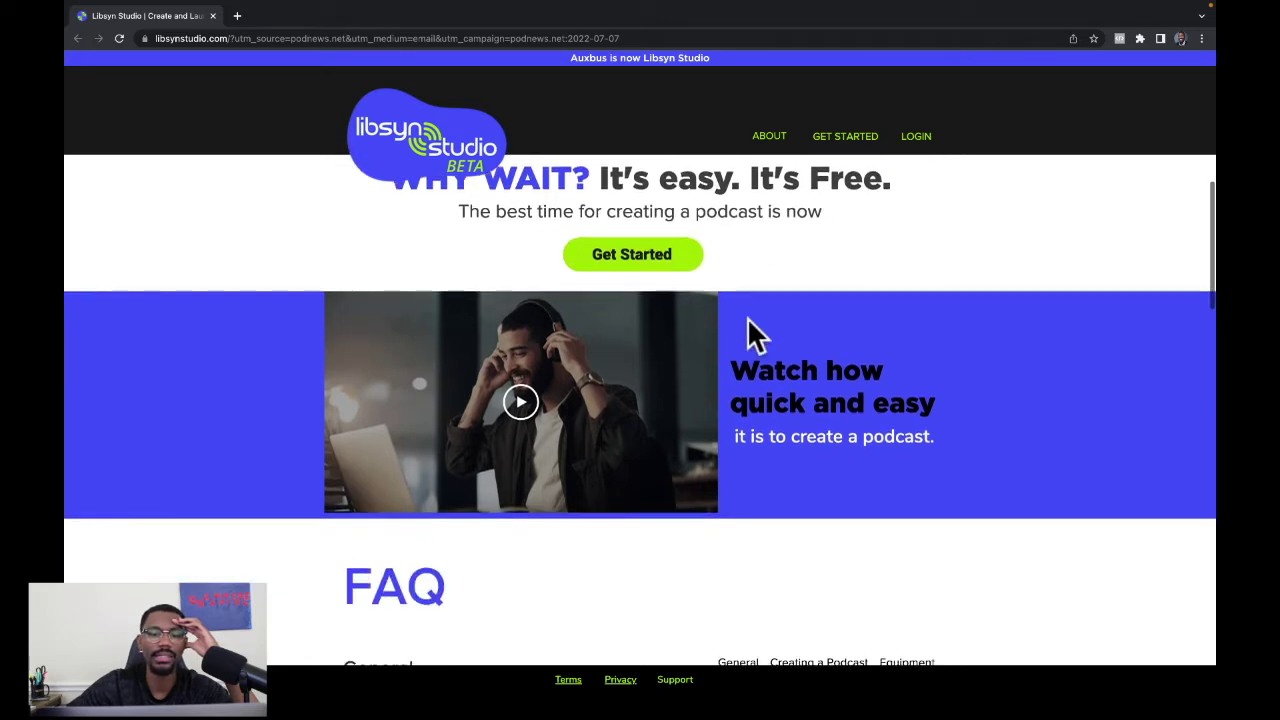
click(629, 227)
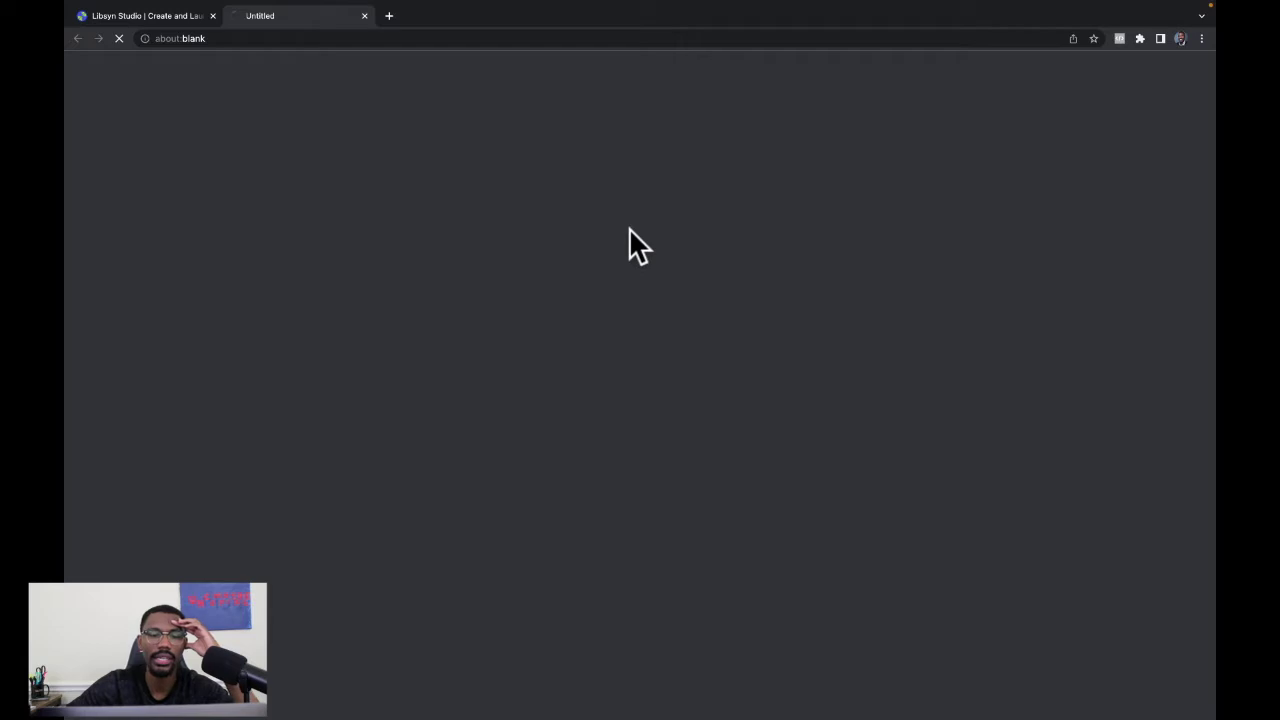
text(Jo)
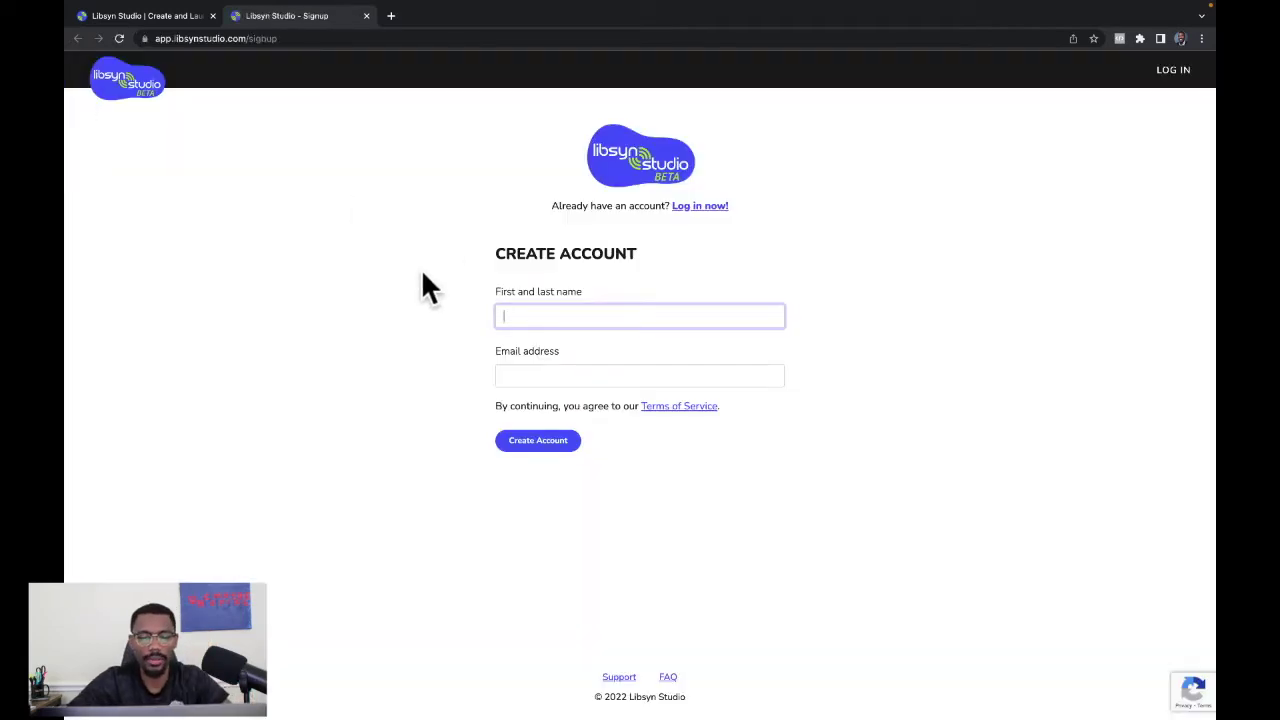
text(nathan J)
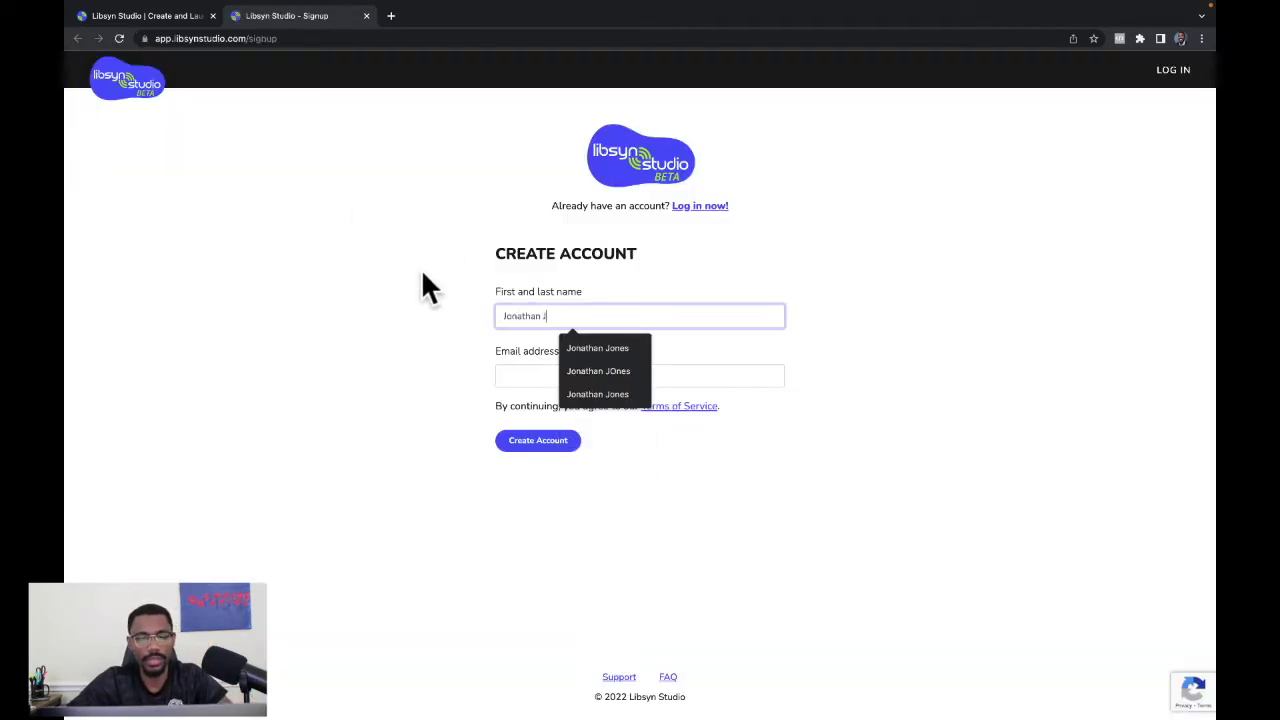
text(ones)
click(544, 374)
text(jonathan)
click(577, 405)
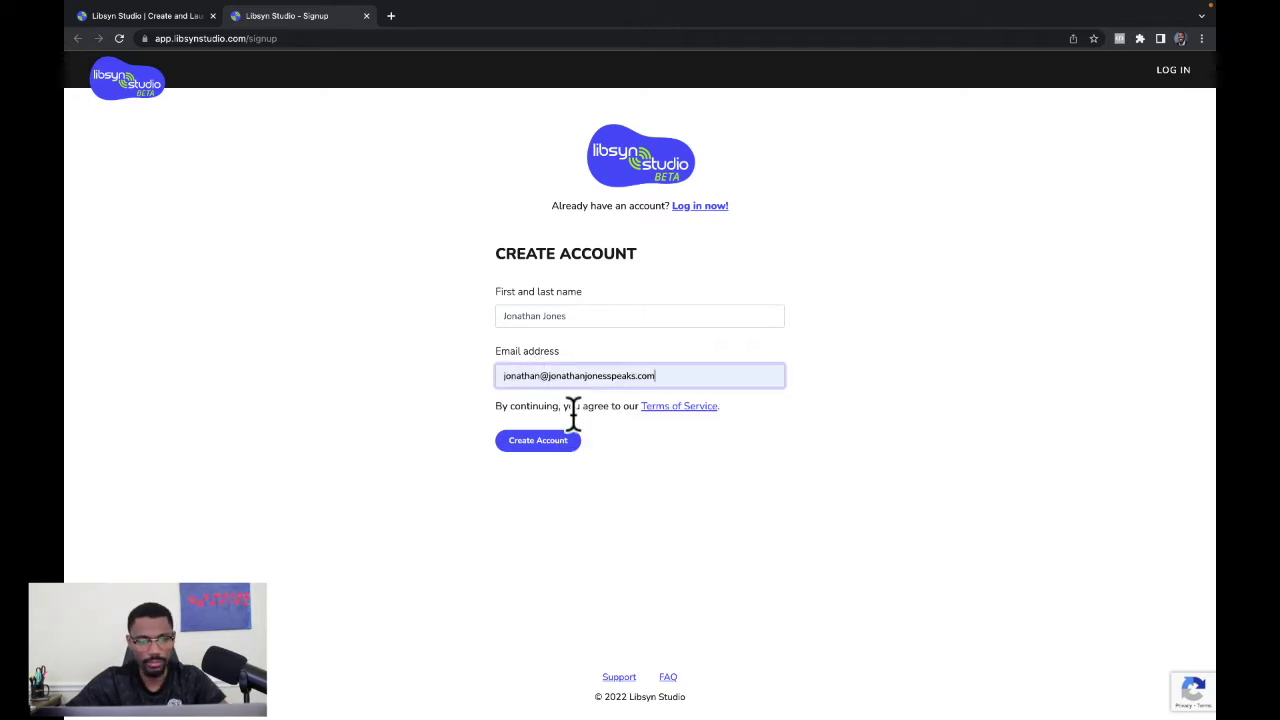
Submit the sign-up and verify the account from the Libsyn Studio welcome email.
click(551, 441)
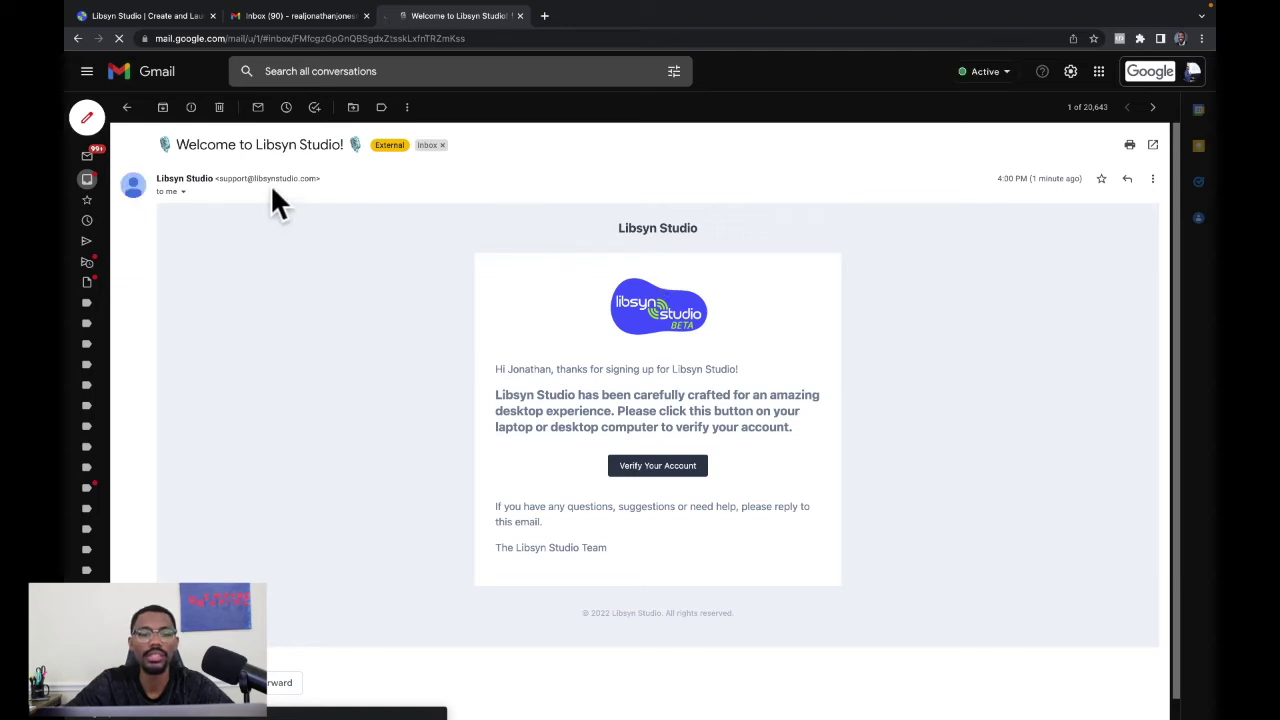
click(662, 474)
Enter the new account password in both fields and save it.
click(562, 247)
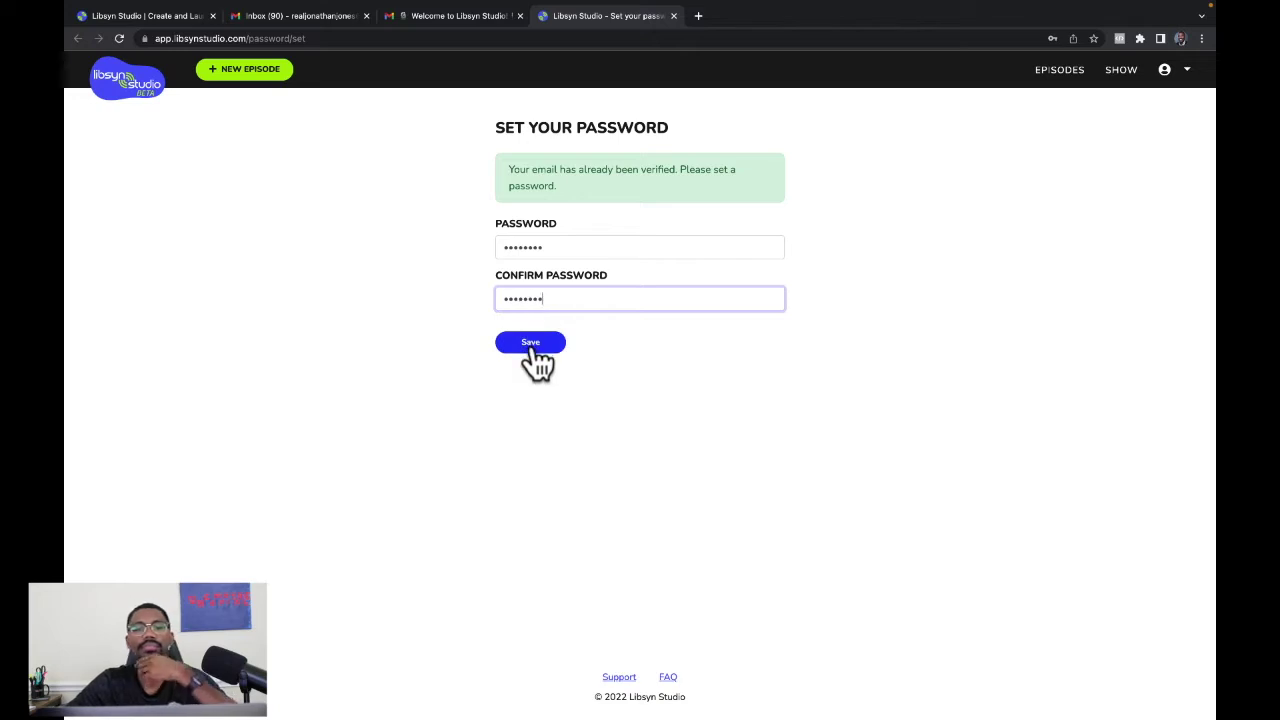
click(532, 345)
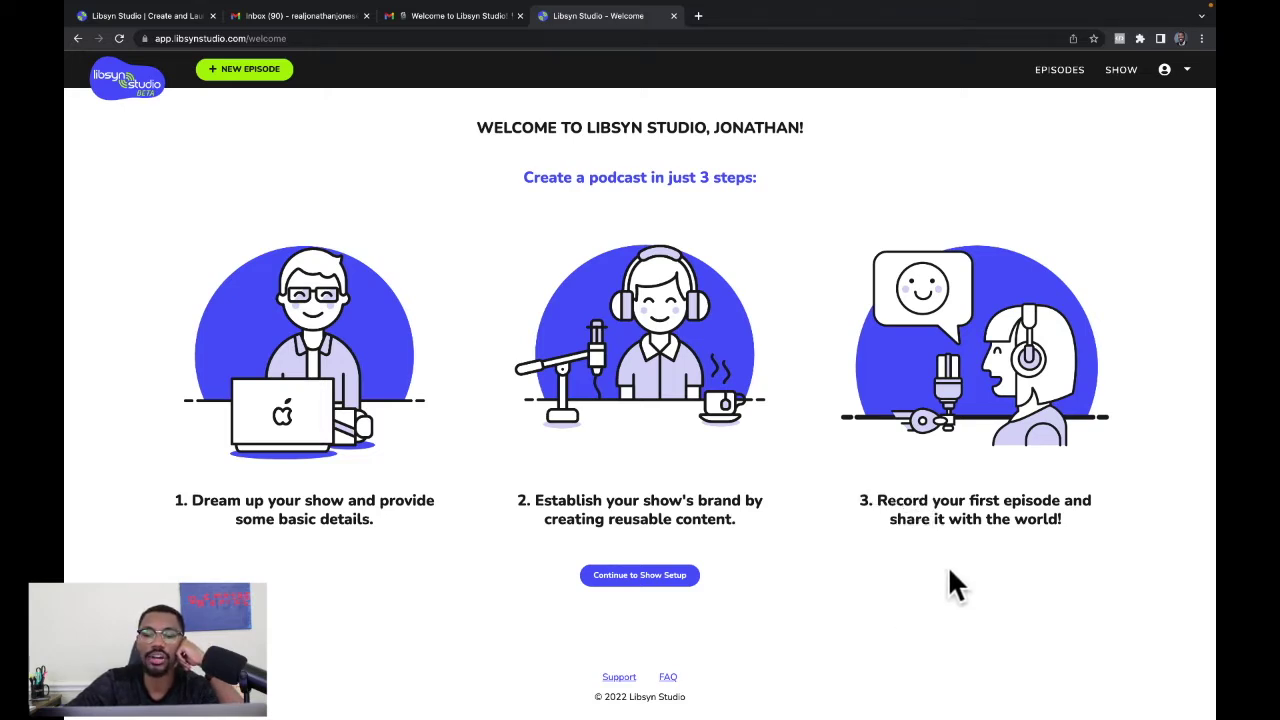
Begin show setup and enter the show's test podcast title.
click(654, 580)
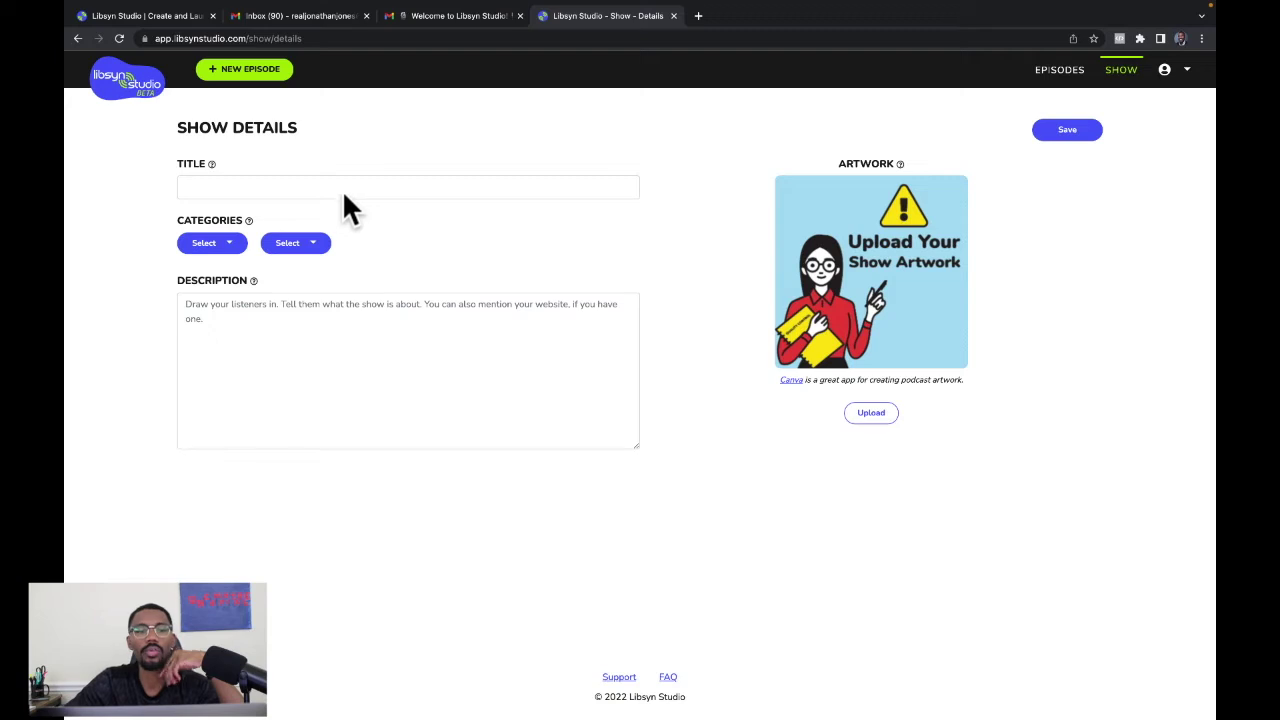
click(343, 188)
text(Jonathan's Te)
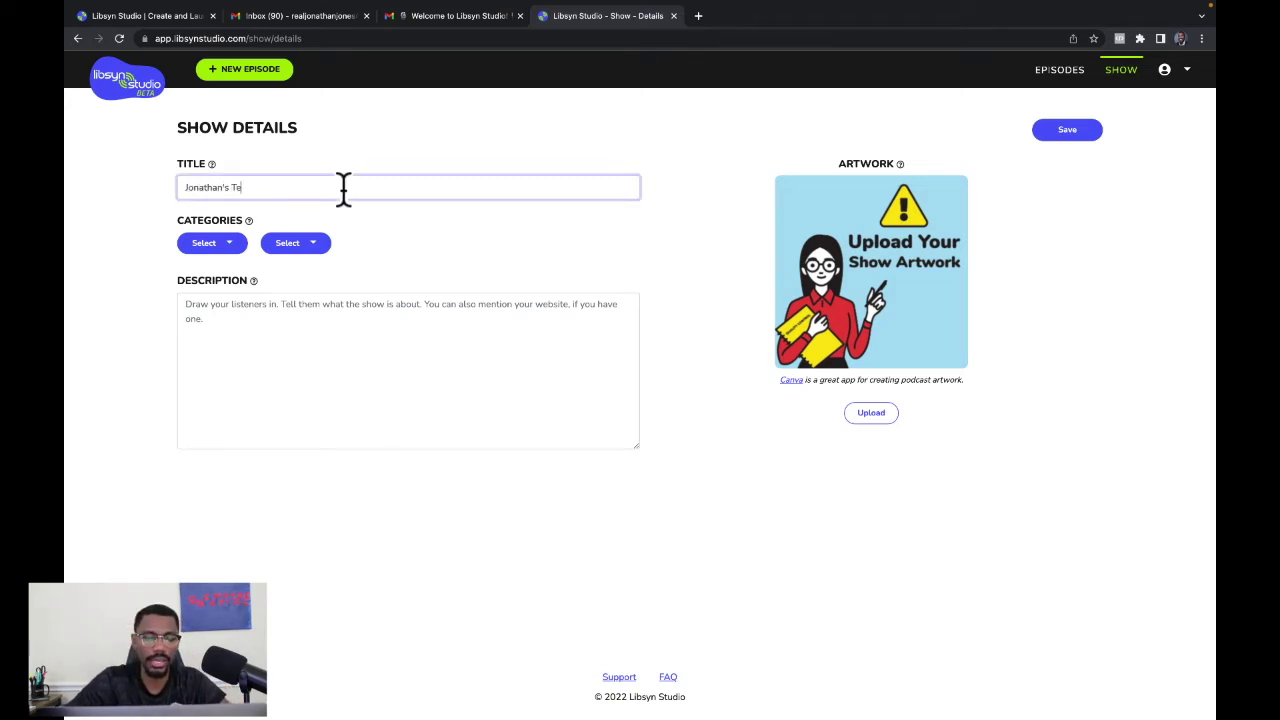
text(st Podcast)
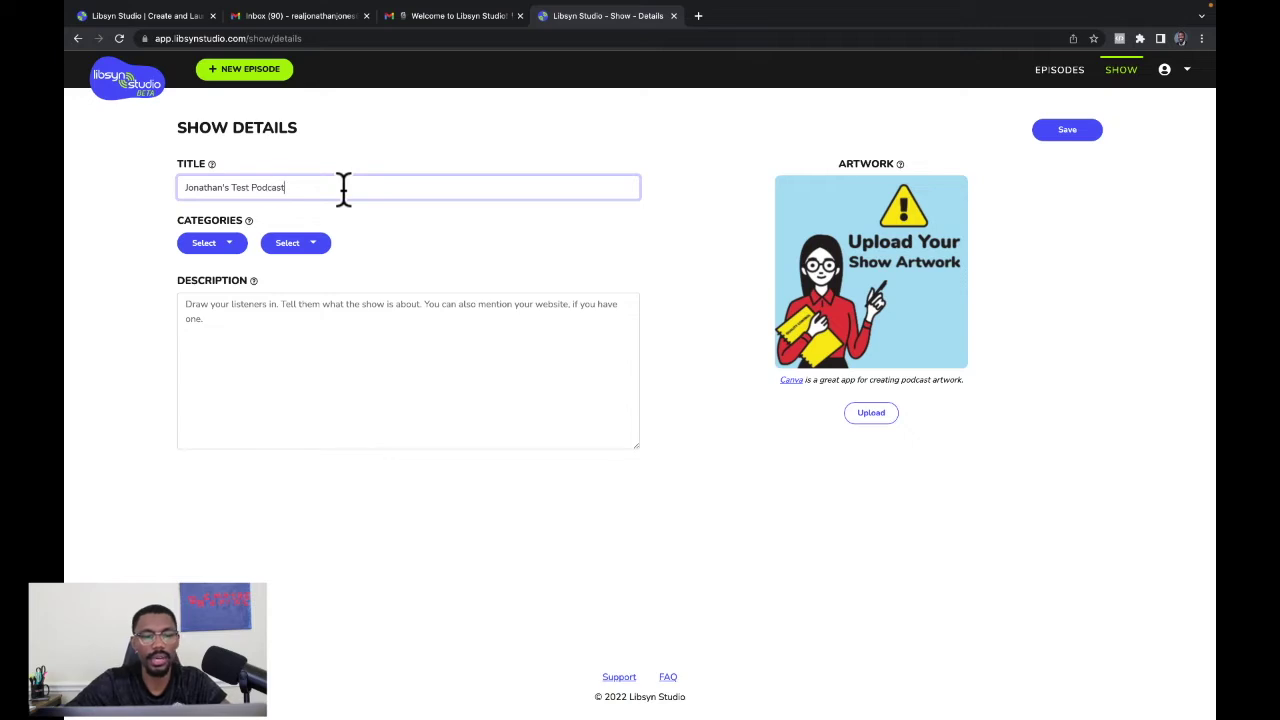
Set the show categories to Books and Comedy Interviews.
click(232, 248)
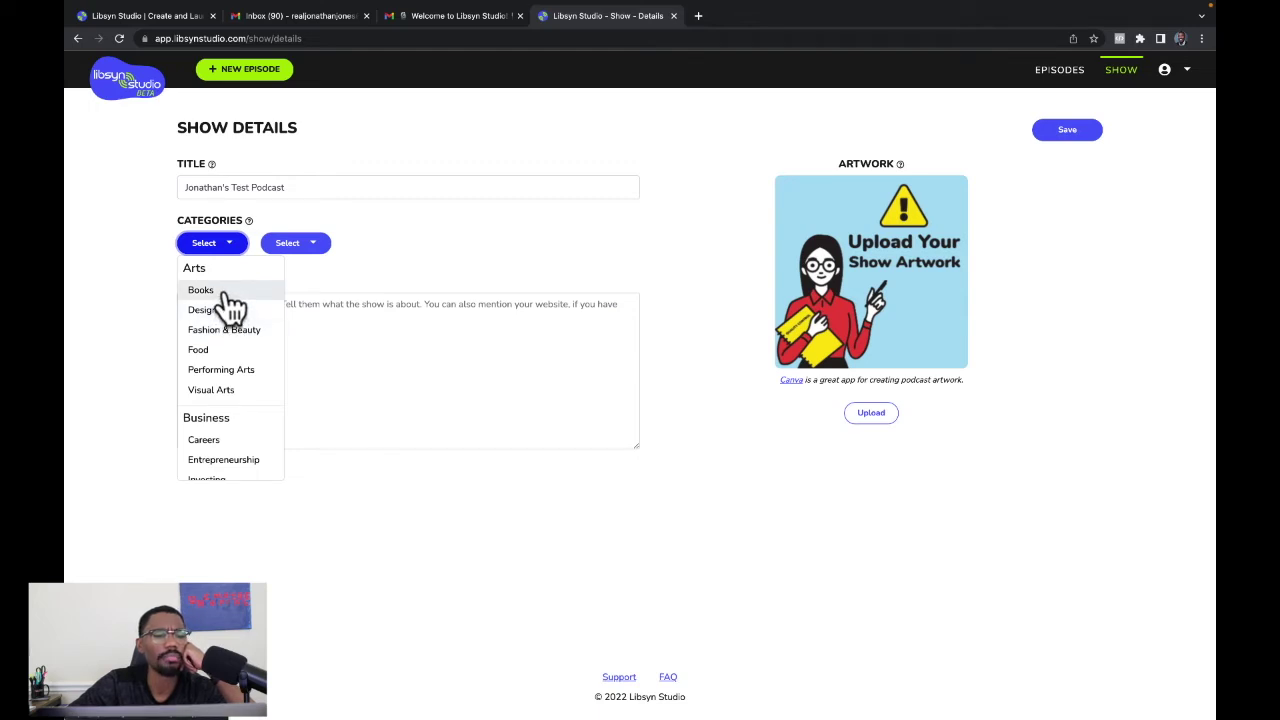
click(228, 293)
click(299, 248)
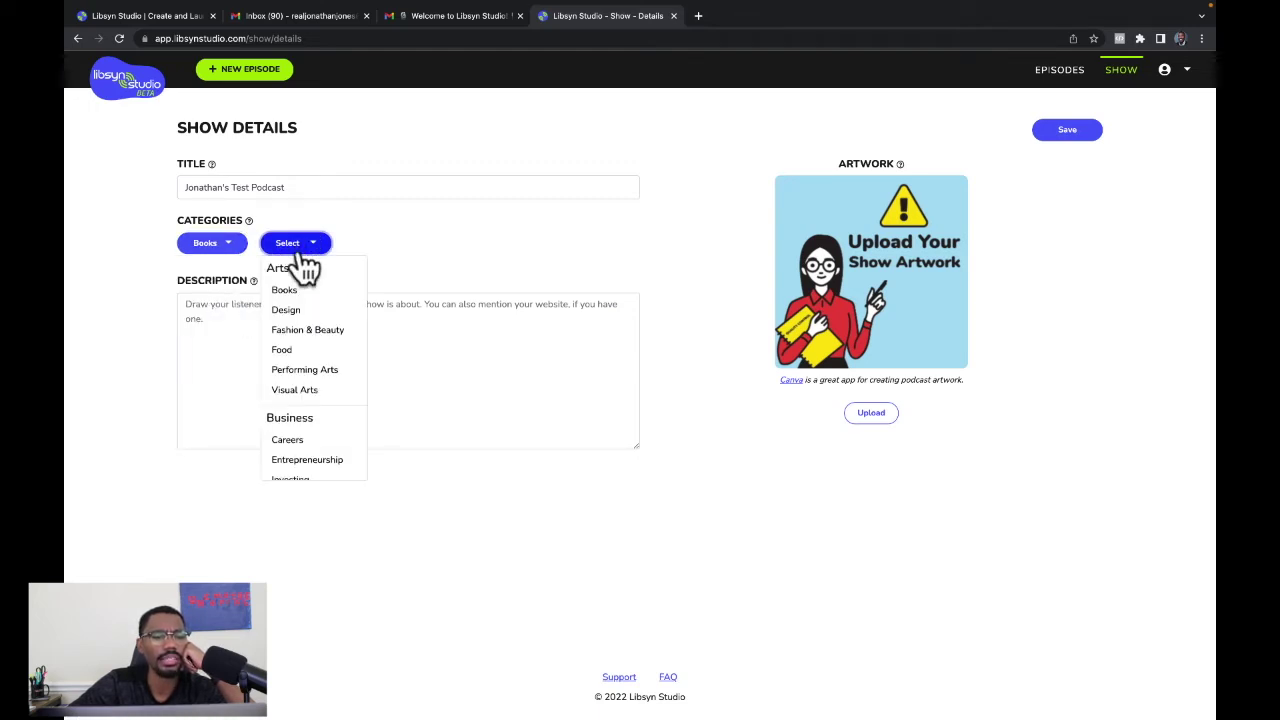
scroll(305, 323, down, 2)
click(302, 360)
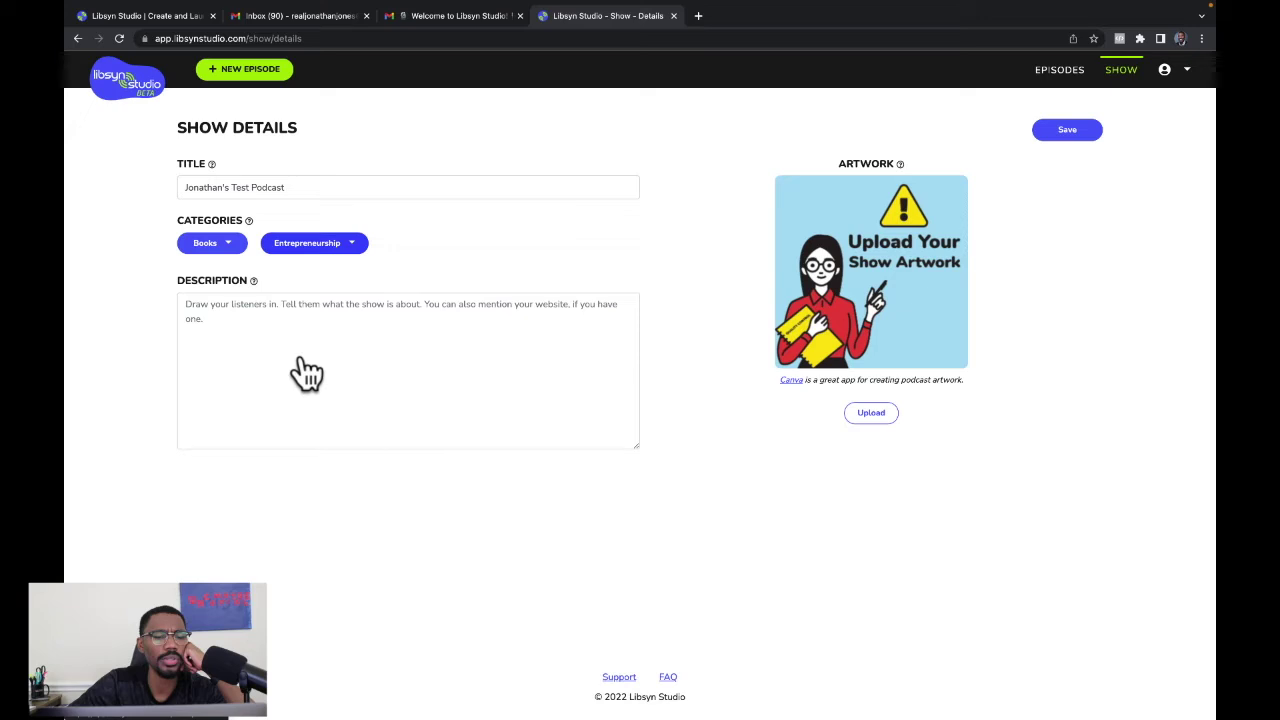
click(337, 243)
scroll(340, 352, down, 2)
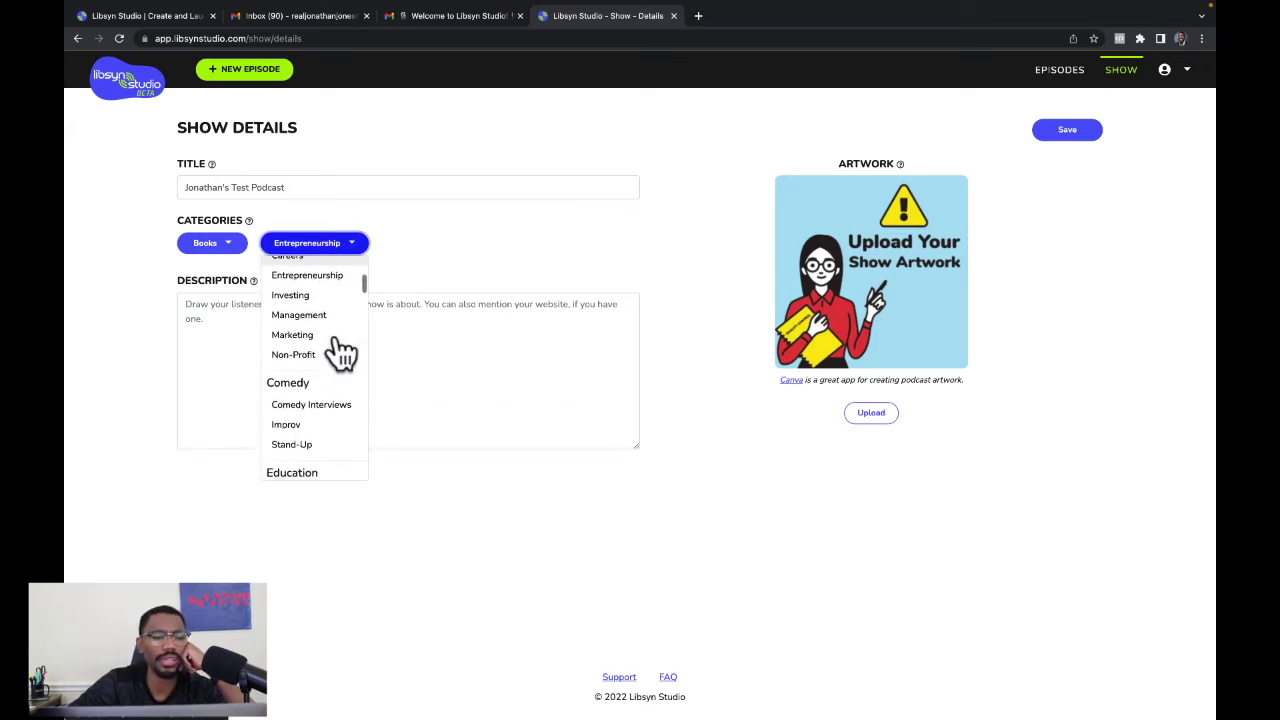
click(321, 410)
click(245, 312)
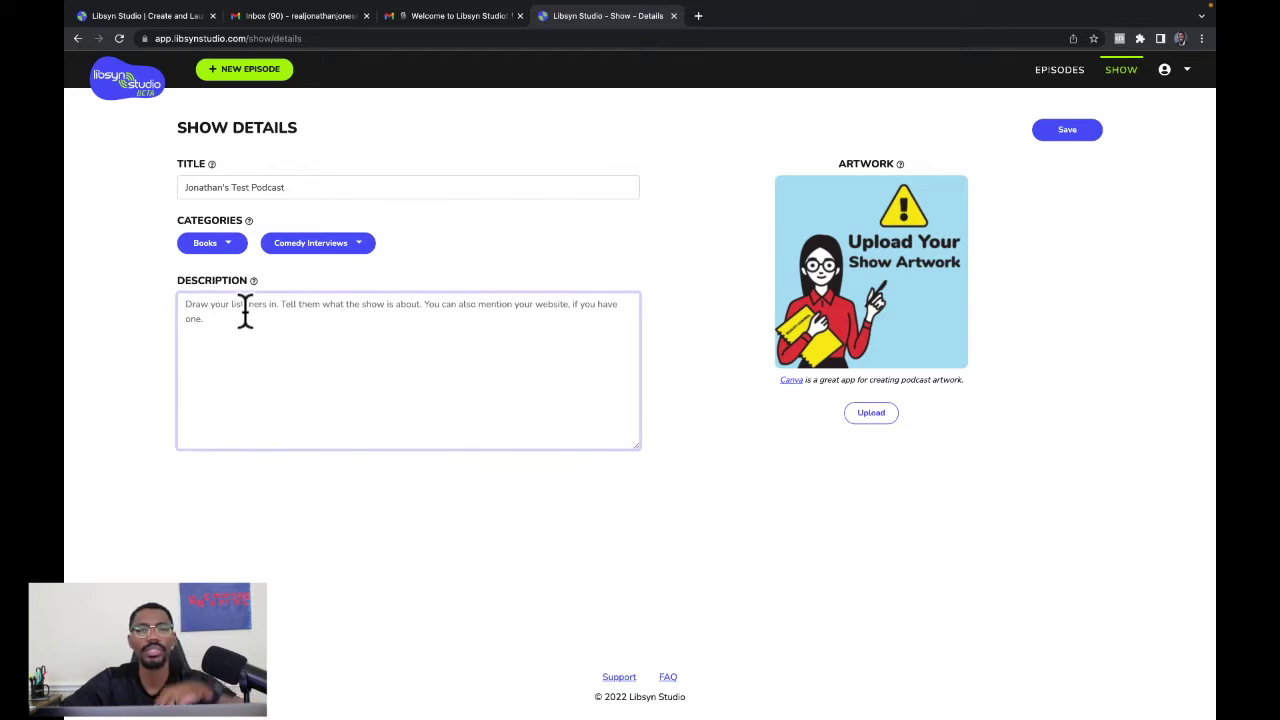
Type the show description about interviewing comedians and industry people, correcting 'comdeians' to 'comedians'.
text(()
key(BackSpace)
text(Jonathan will be hosting the Jonathan)
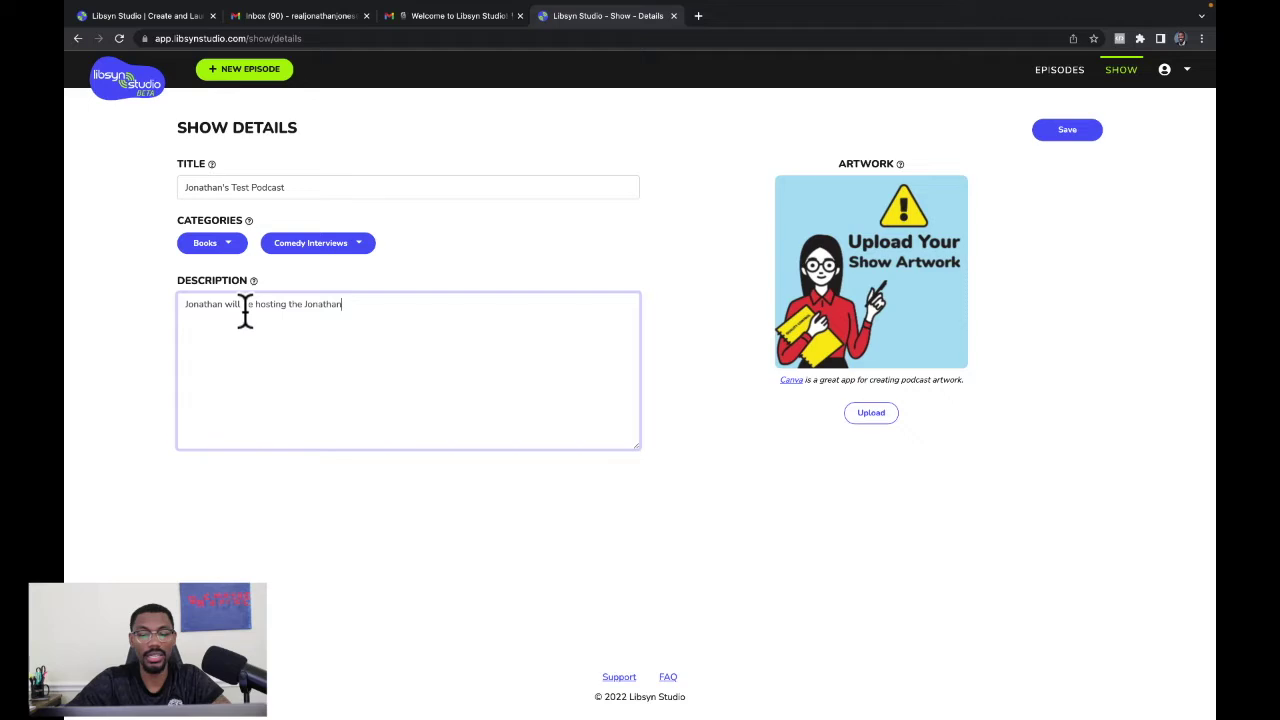
text('s Test Podcast.)
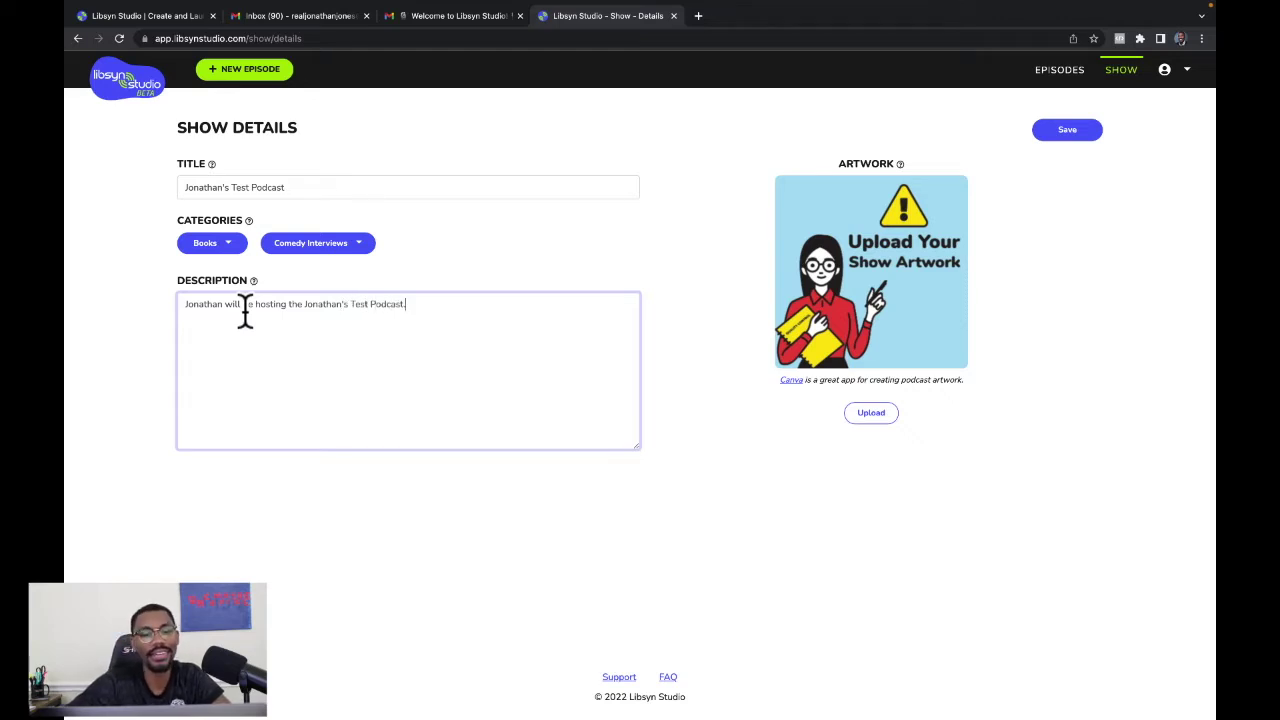
text( Interviewing comdeians and some)
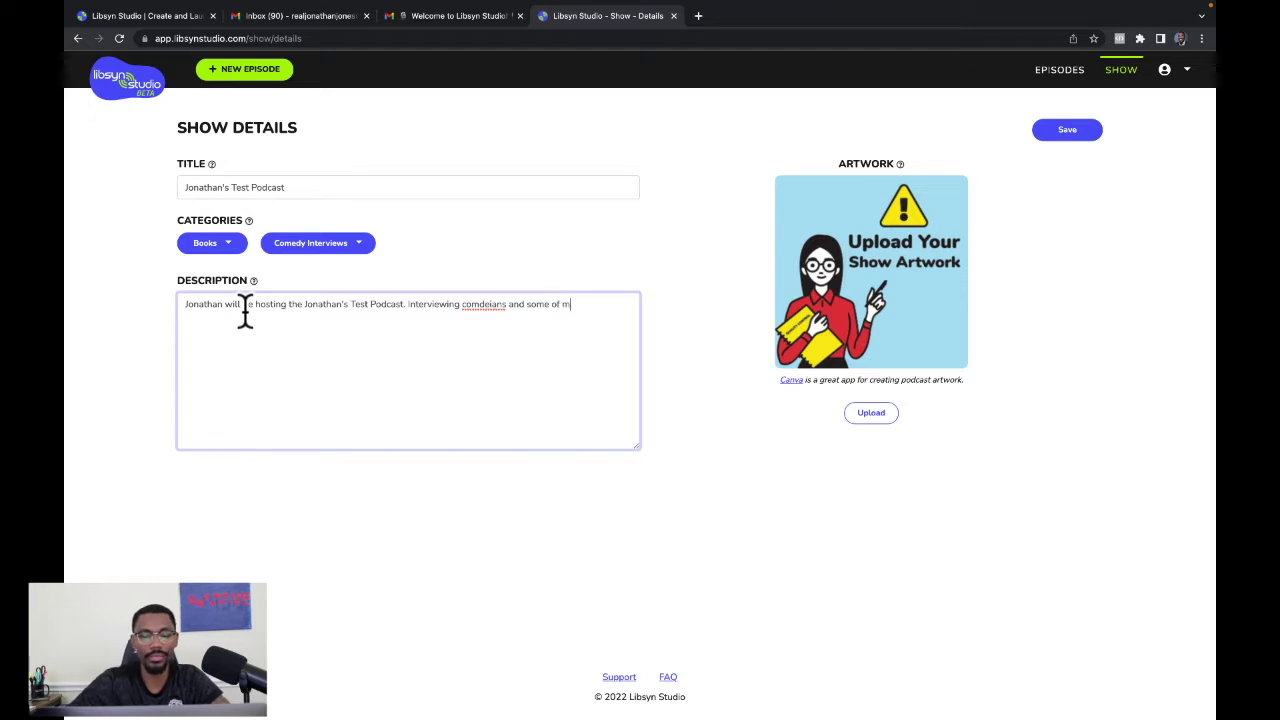
text( of my favorite people )
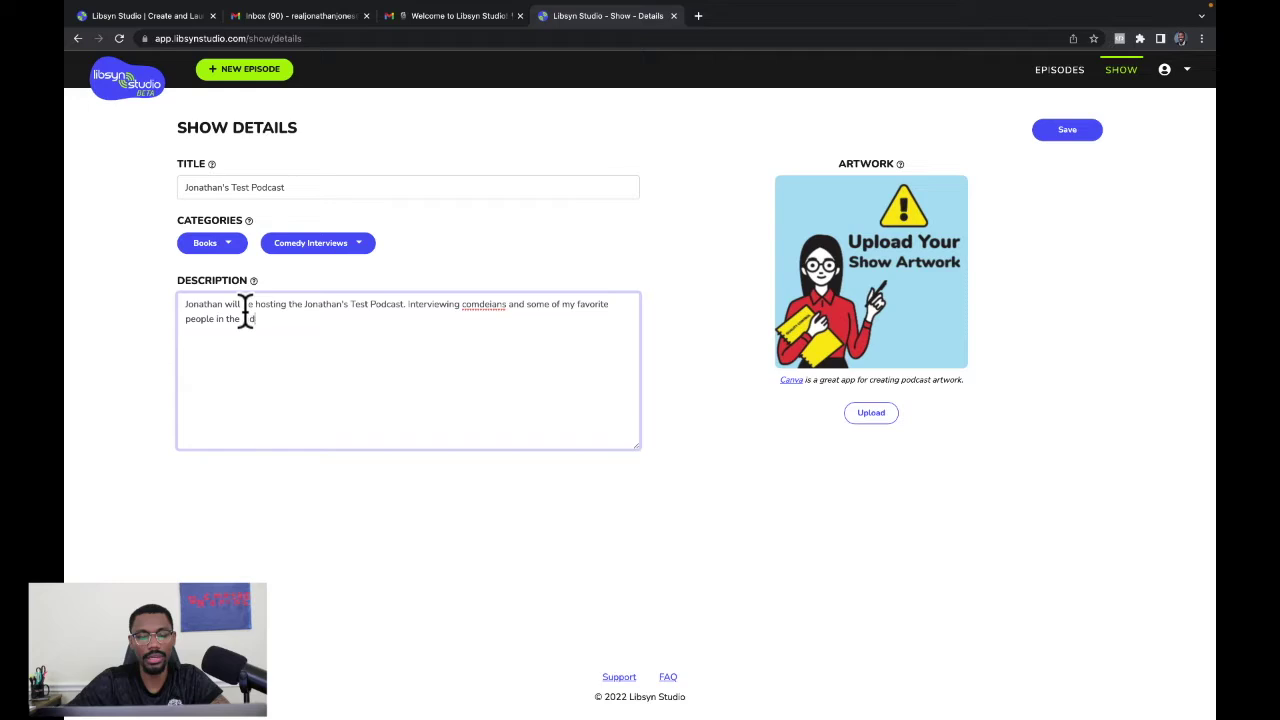
text(in the industry.)
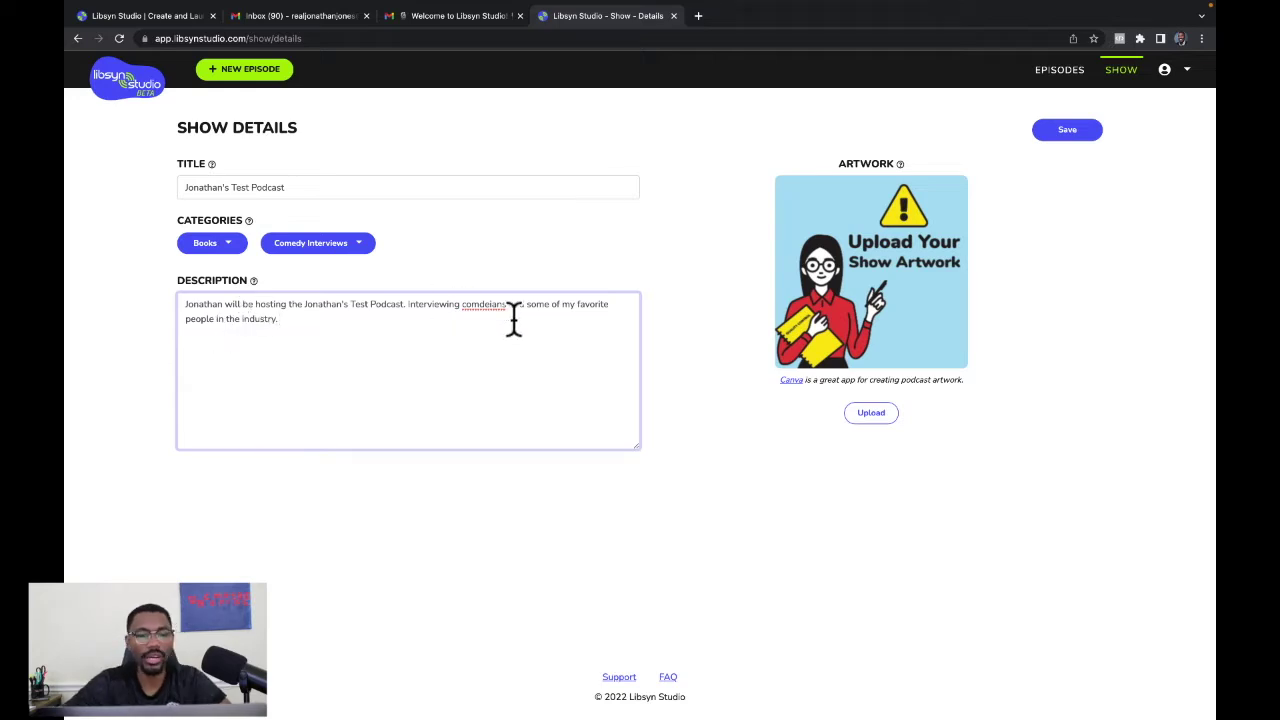
right_click(481, 304)
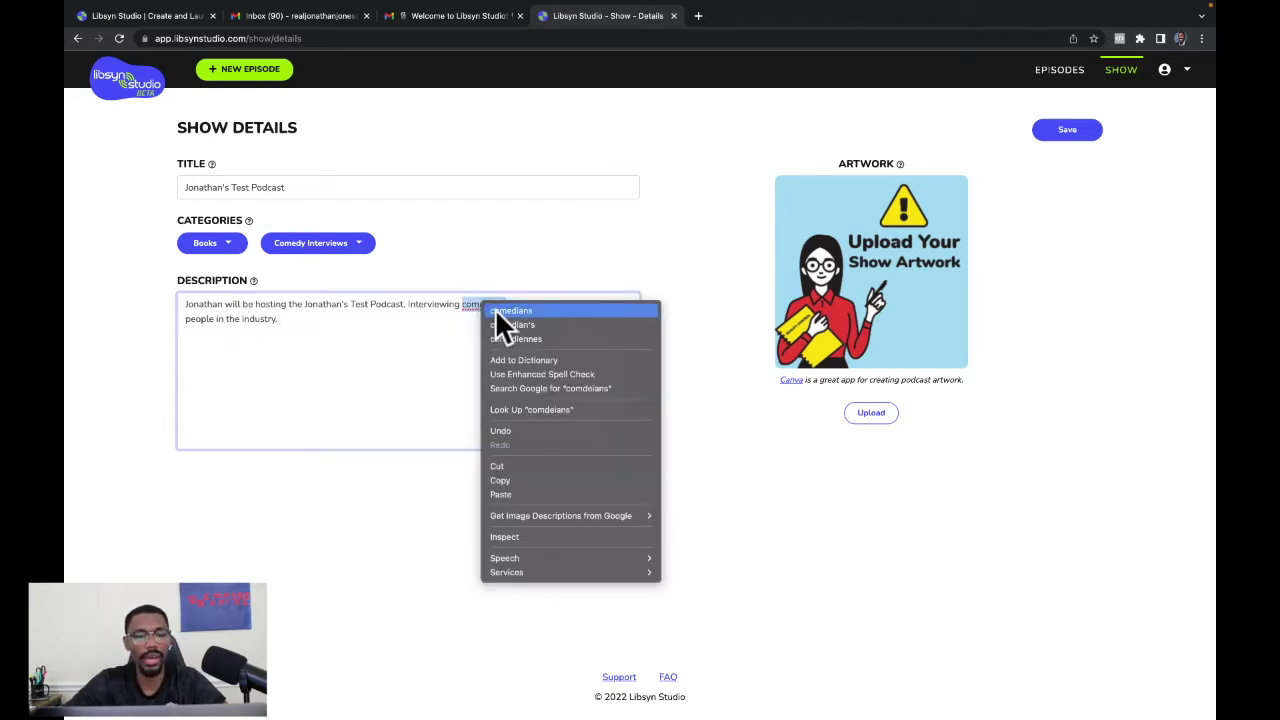
click(495, 308)
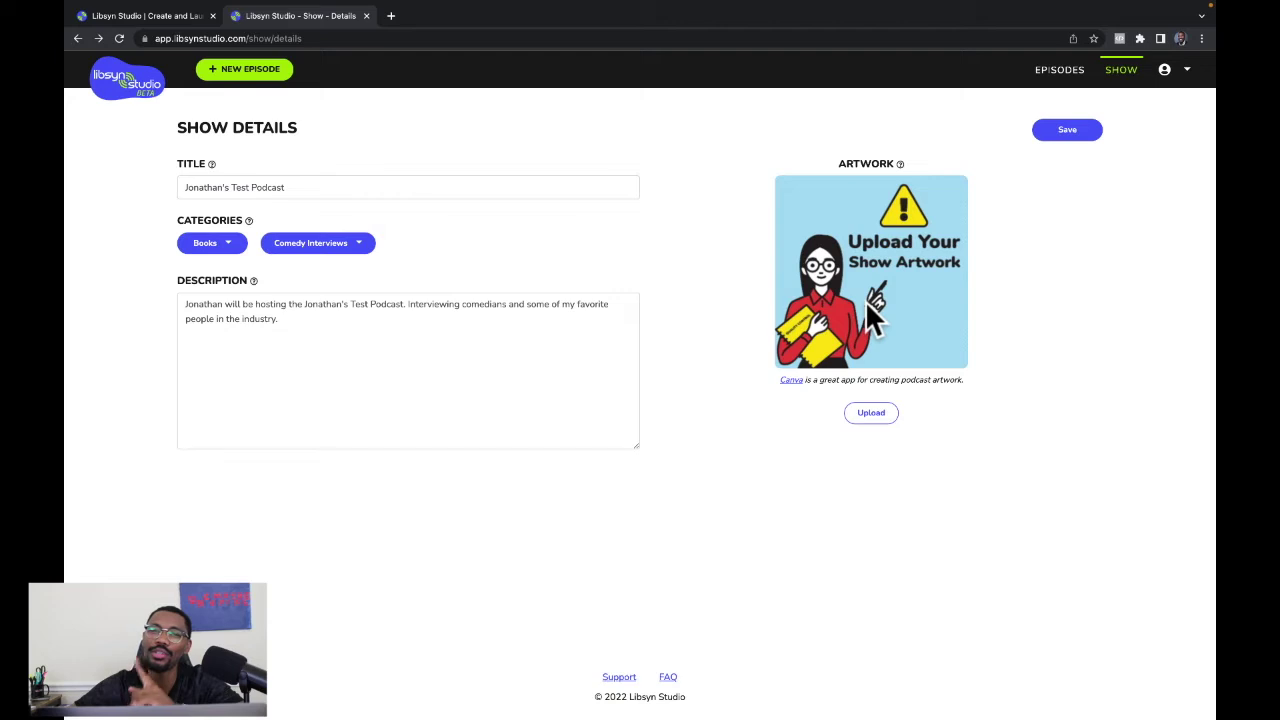
Save the show details and start 'My First Episode' as Season 1, Episode 1, type Trailer.
click(1068, 132)
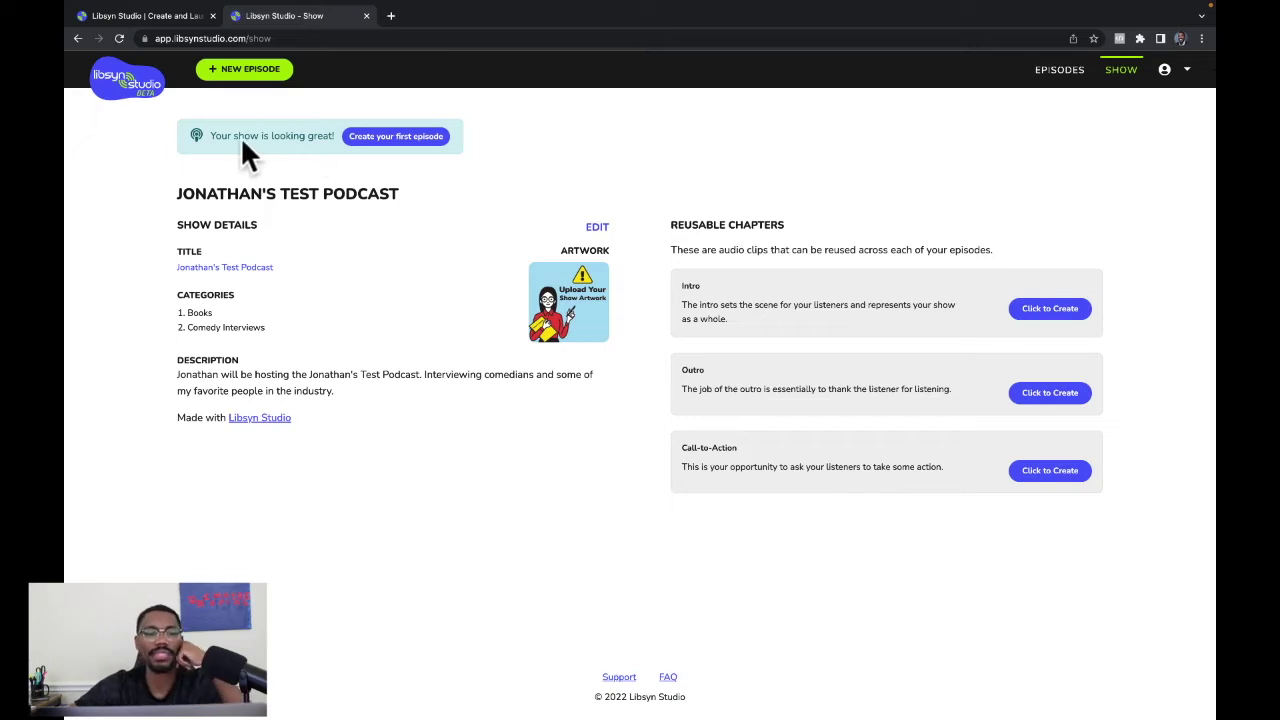
click(406, 142)
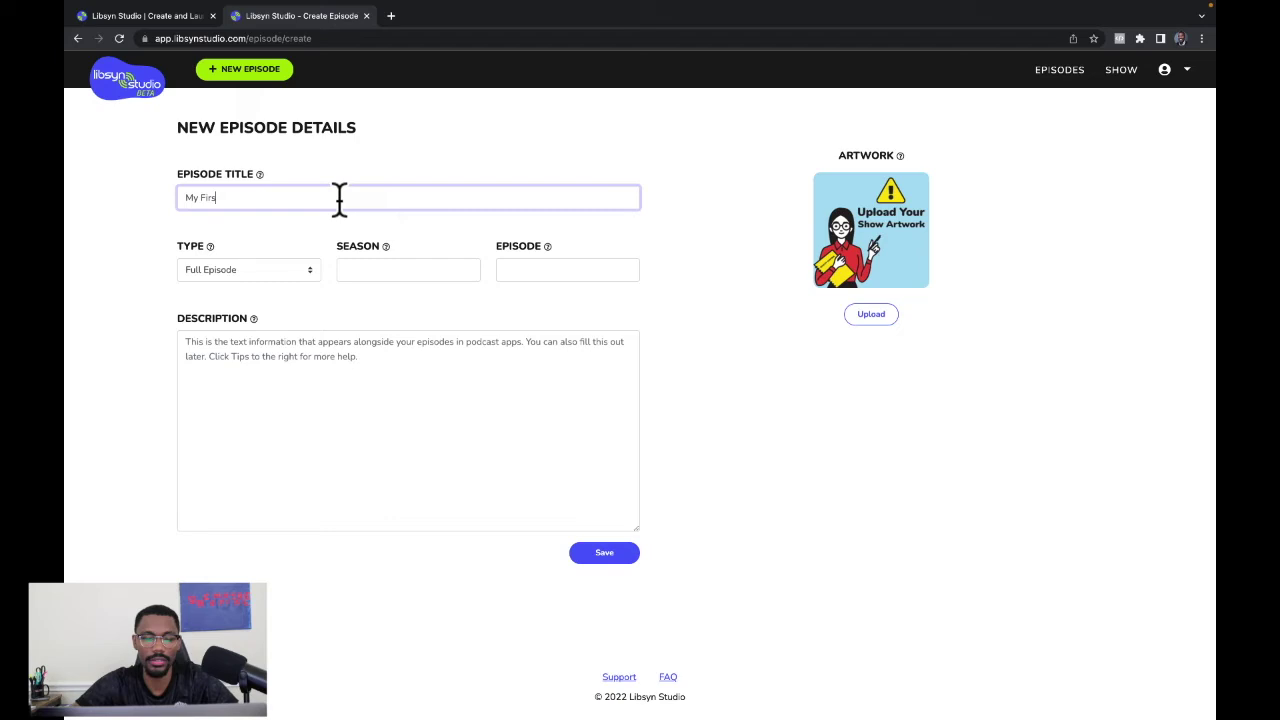
text(My First Episode)
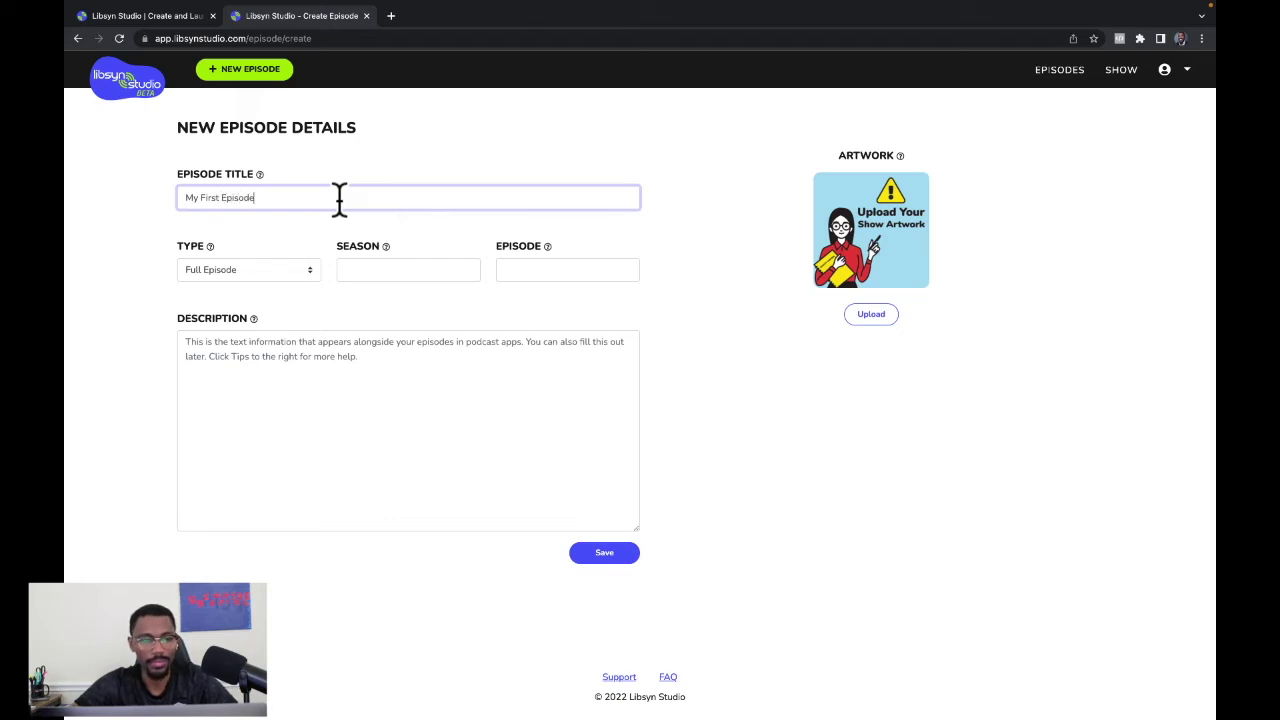
click(378, 269)
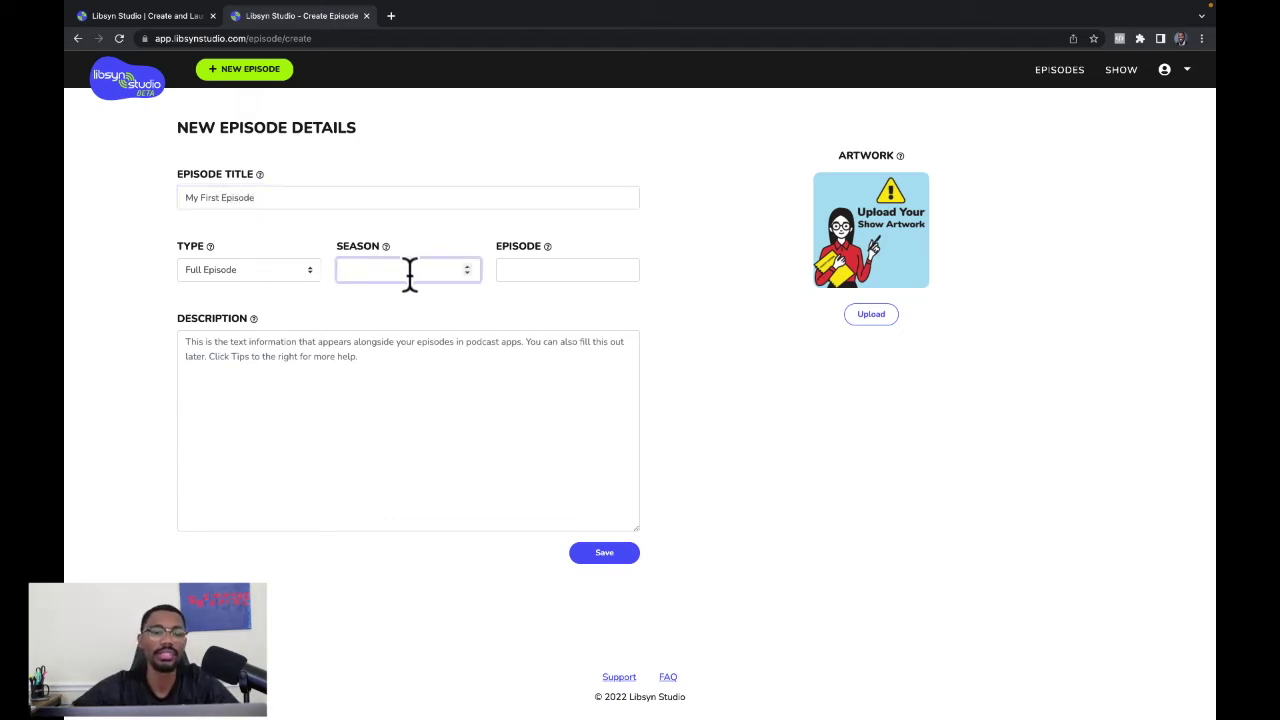
text(1)
click(563, 270)
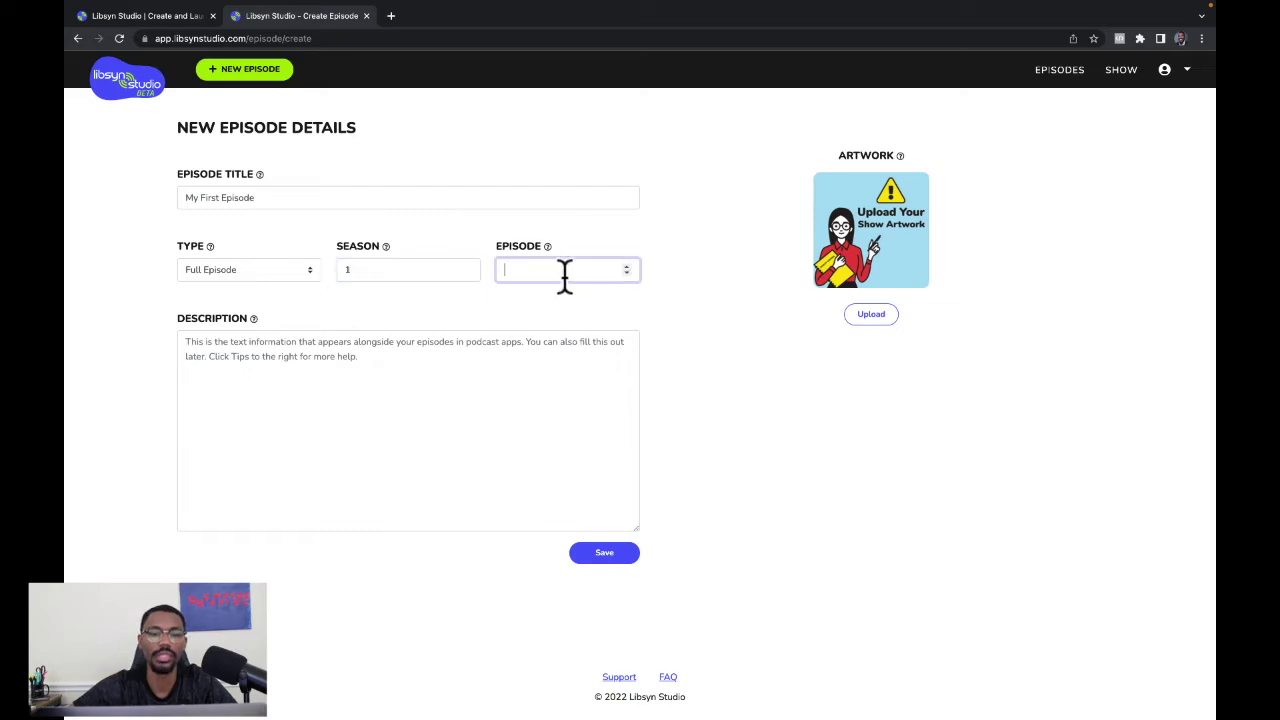
text(1)
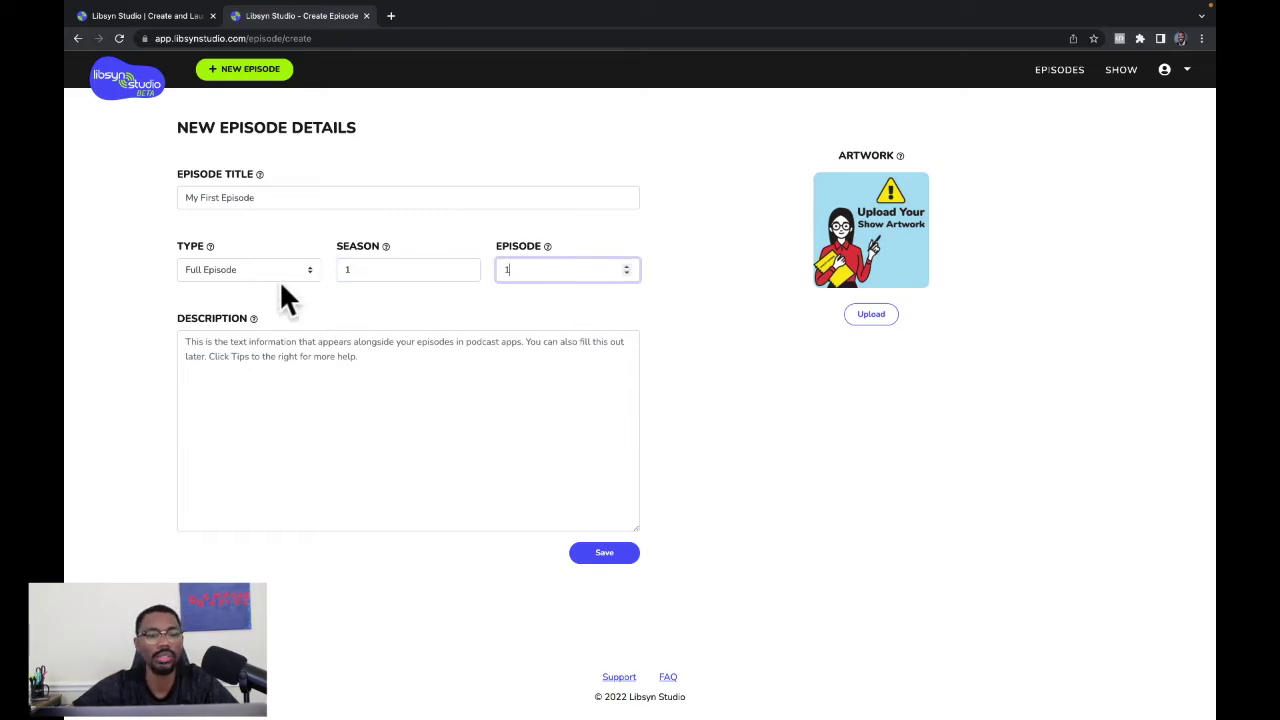
click(268, 268)
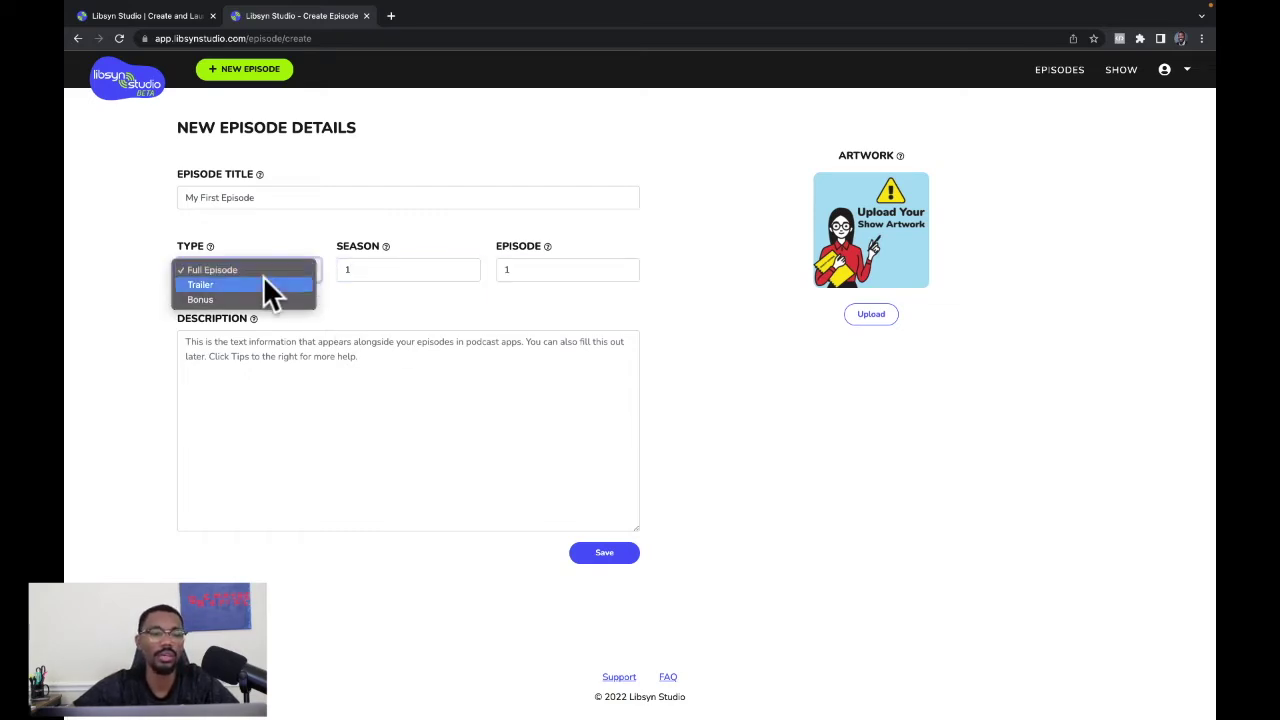
click(265, 286)
Write the episode description about why to listen and what to expect, fix 'epsiode', and save.
click(255, 368)
text(This)
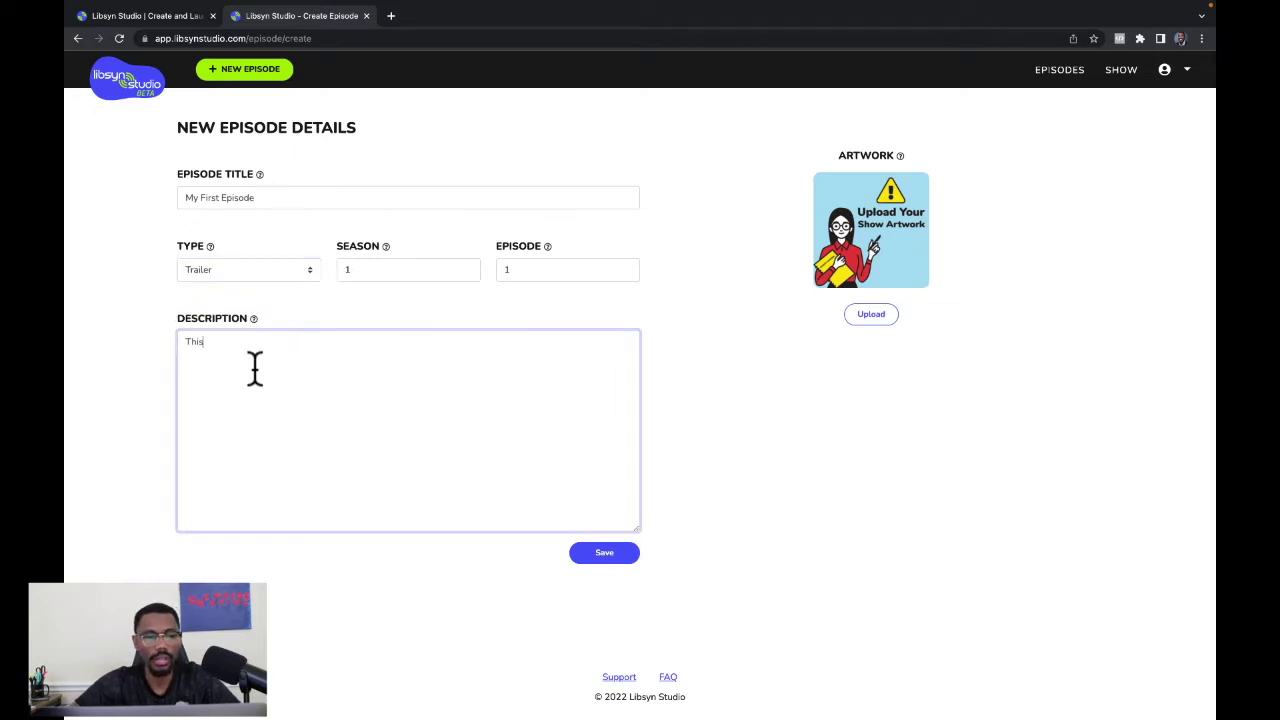
text( is my first podcast epsiode. Share)
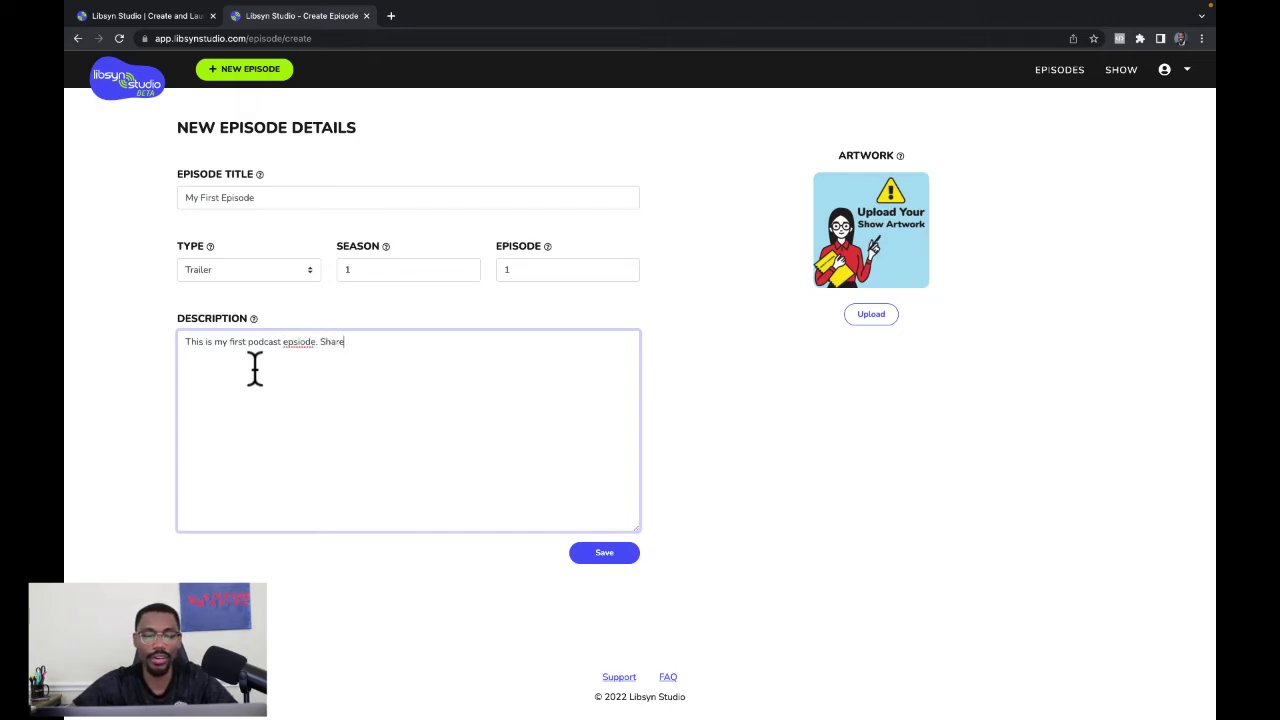
text(ing why you should listen and what to expect.)
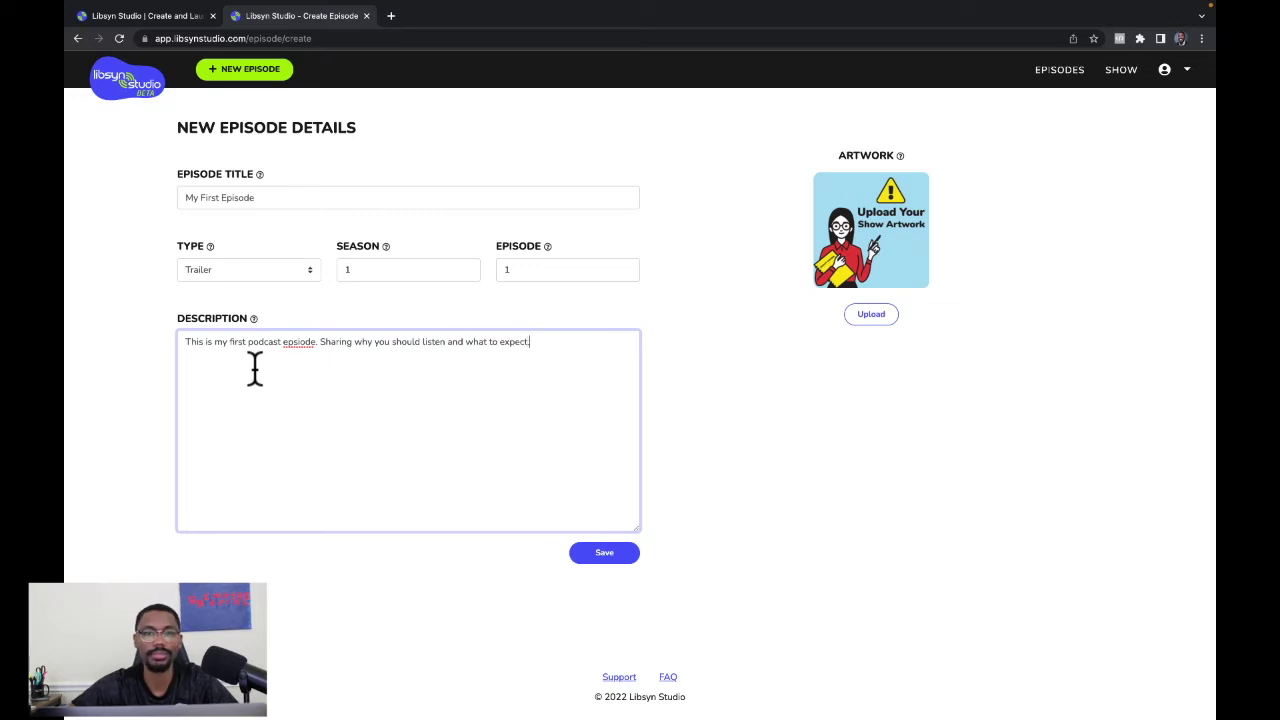
right_click(299, 341)
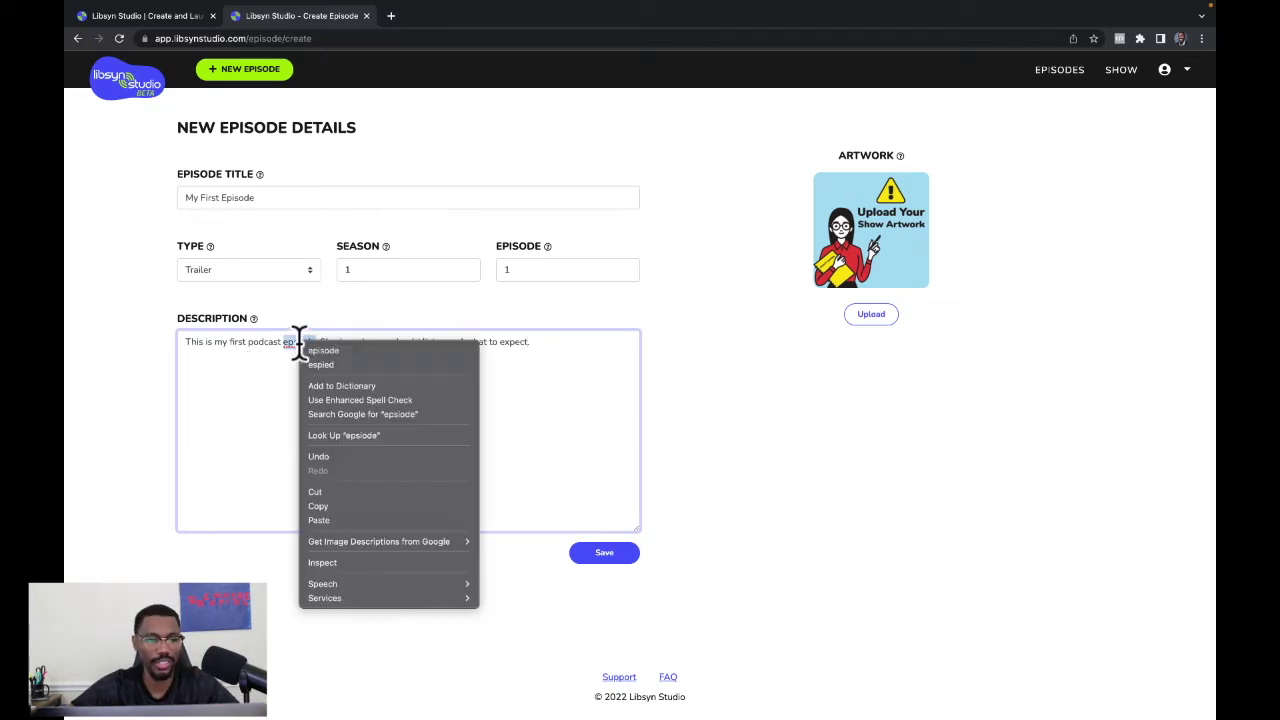
click(321, 351)
click(604, 555)
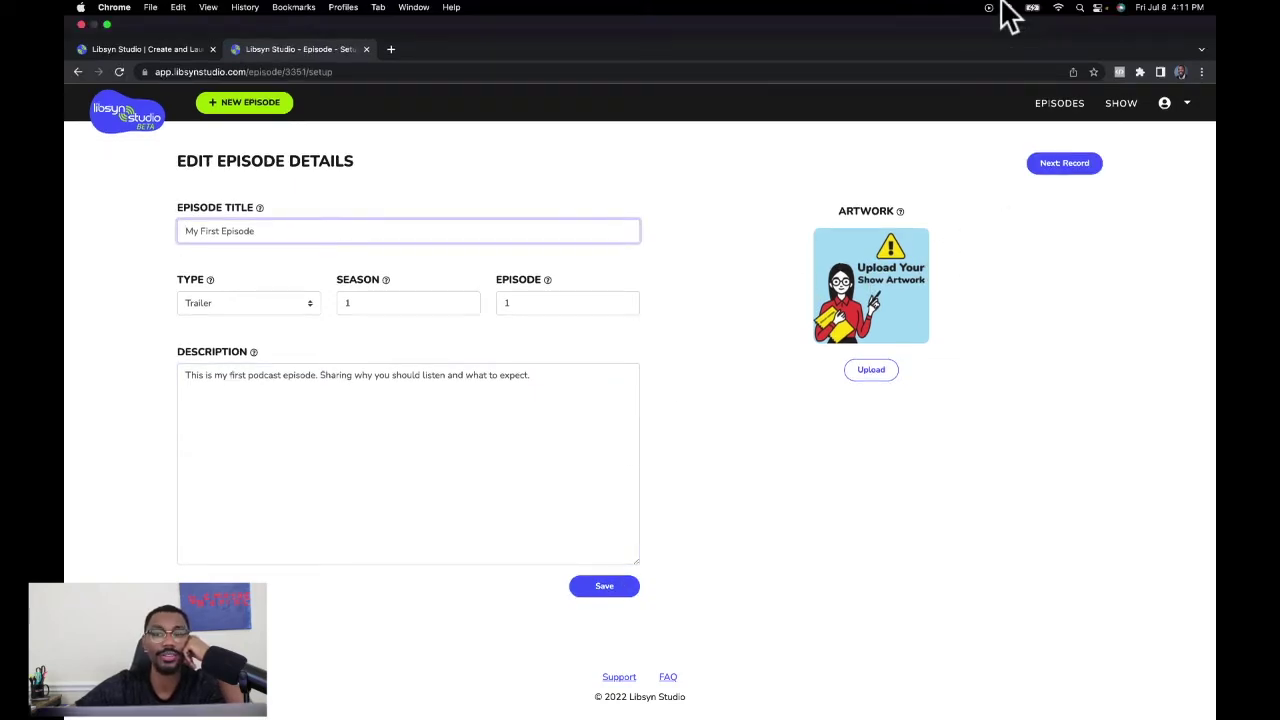
Go to the Record step and allow the site to use the microphone.
click(1066, 131)
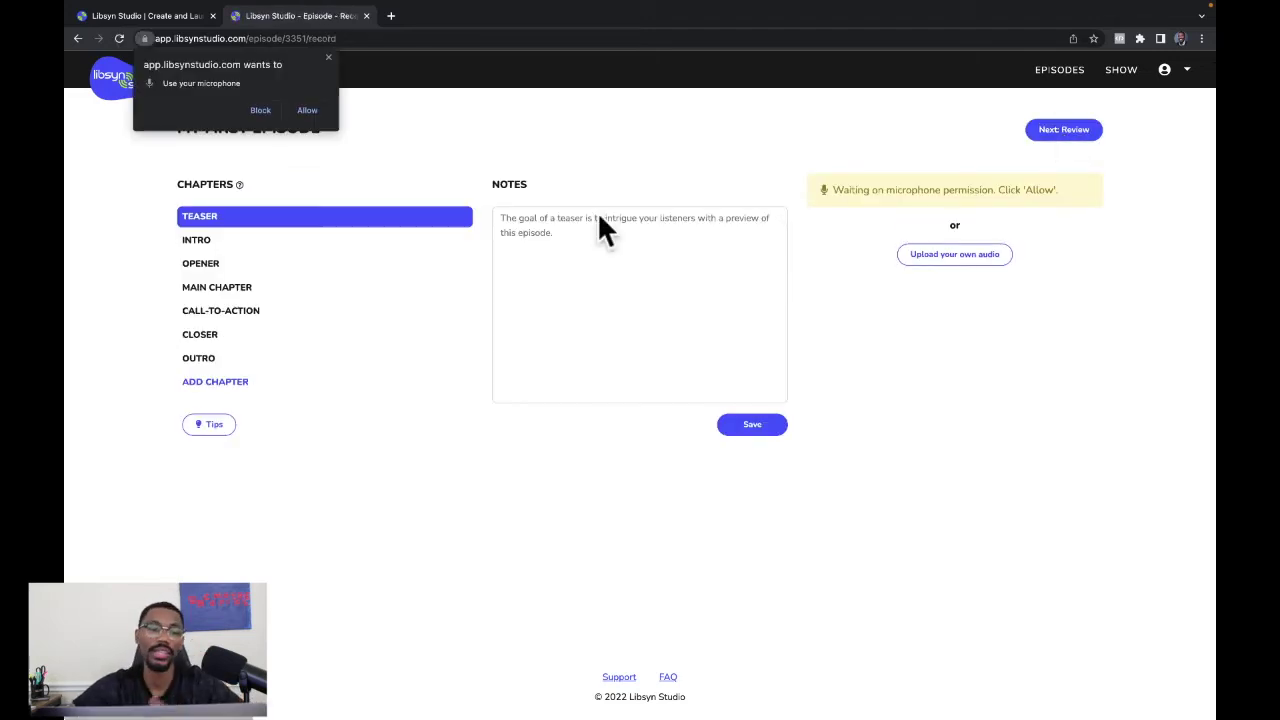
click(329, 57)
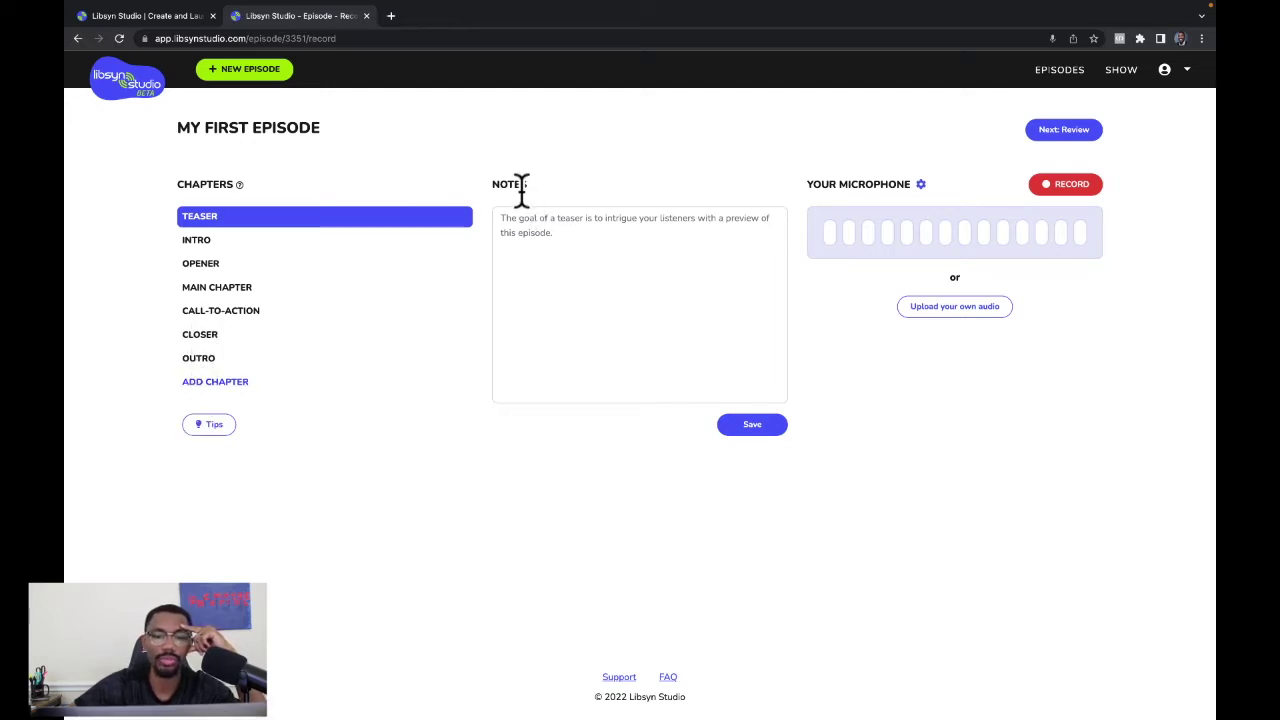
Select the Samson Q9U as the recording microphone.
click(920, 184)
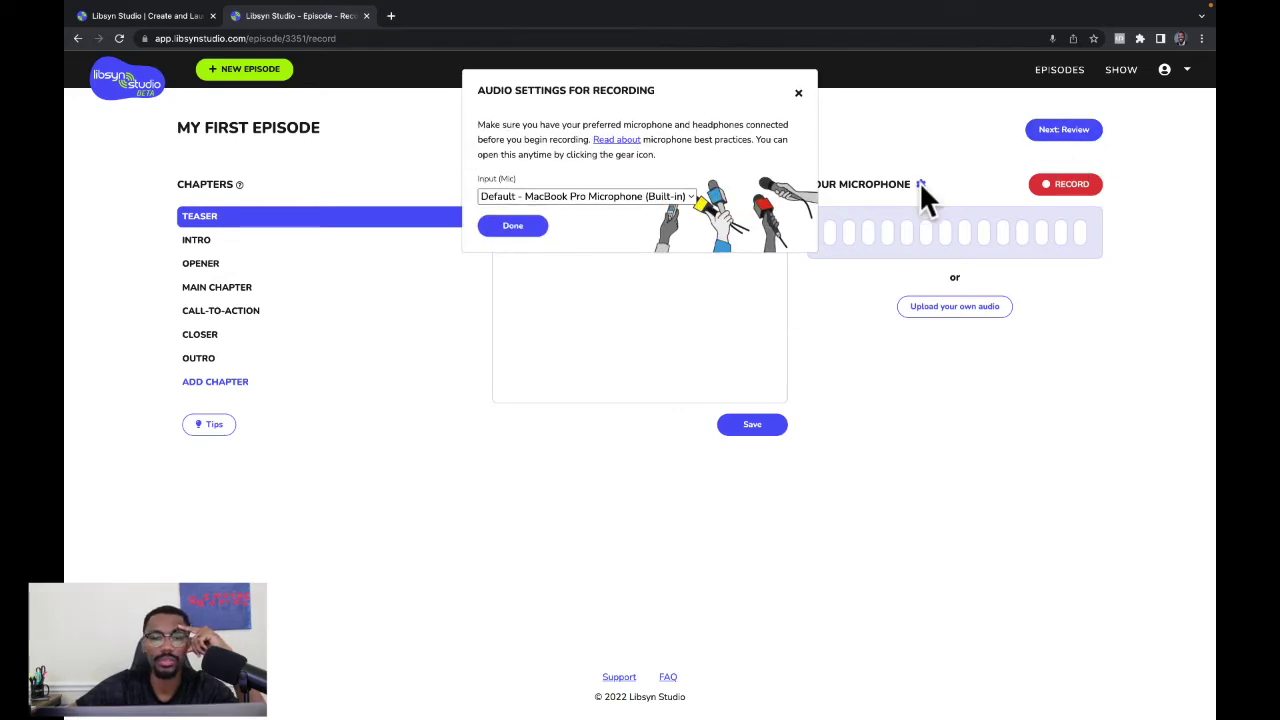
click(684, 197)
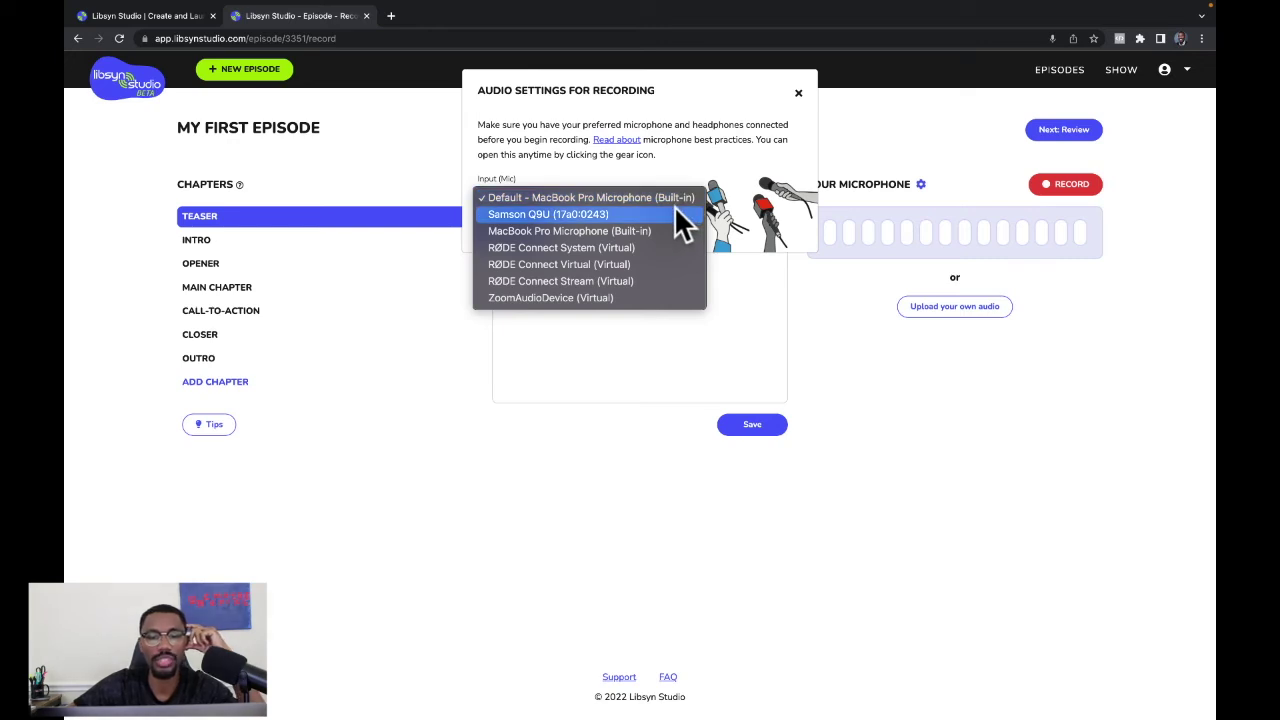
click(675, 212)
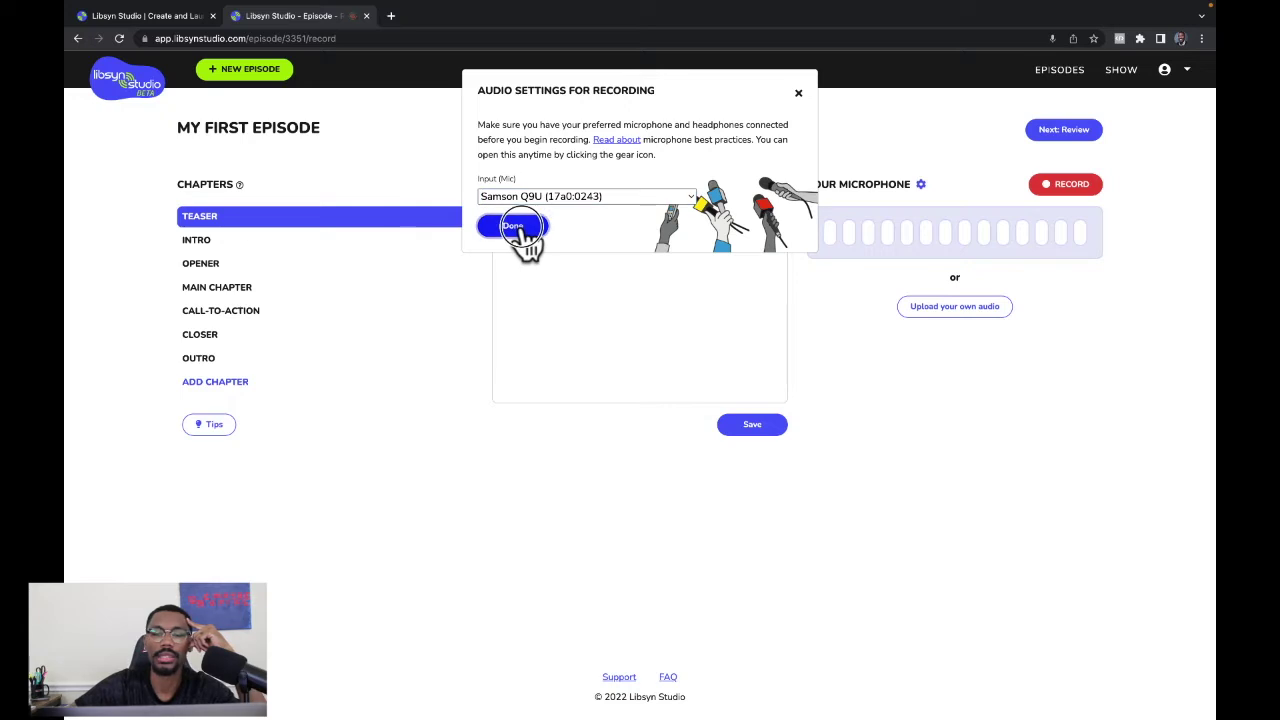
click(516, 229)
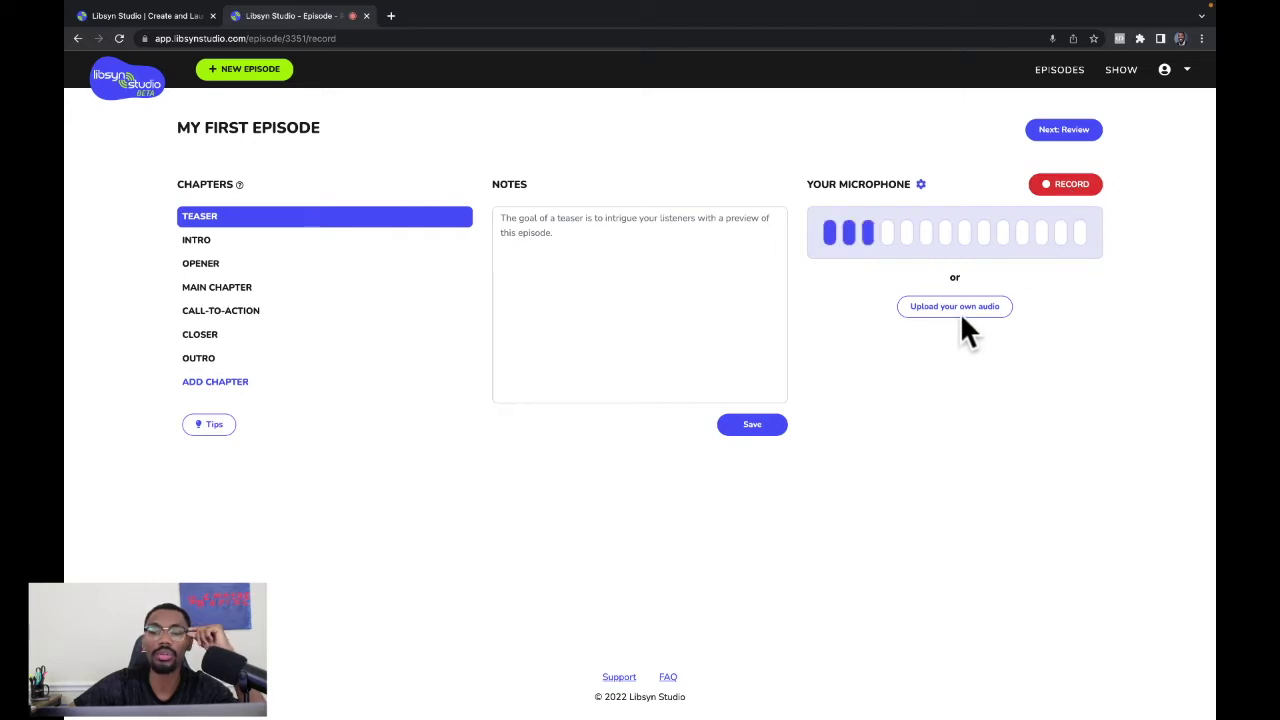
Record the Teaser chapter, play back the take, then proceed to Review.
click(1062, 190)
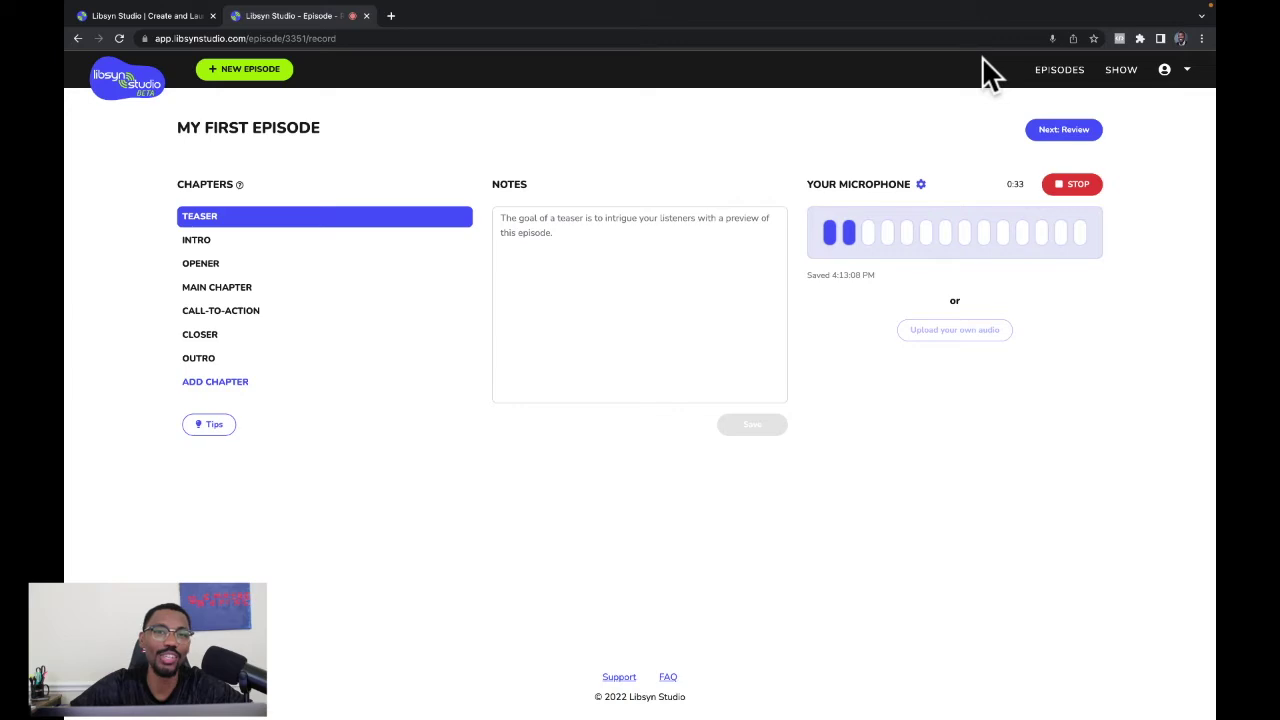
click(1072, 186)
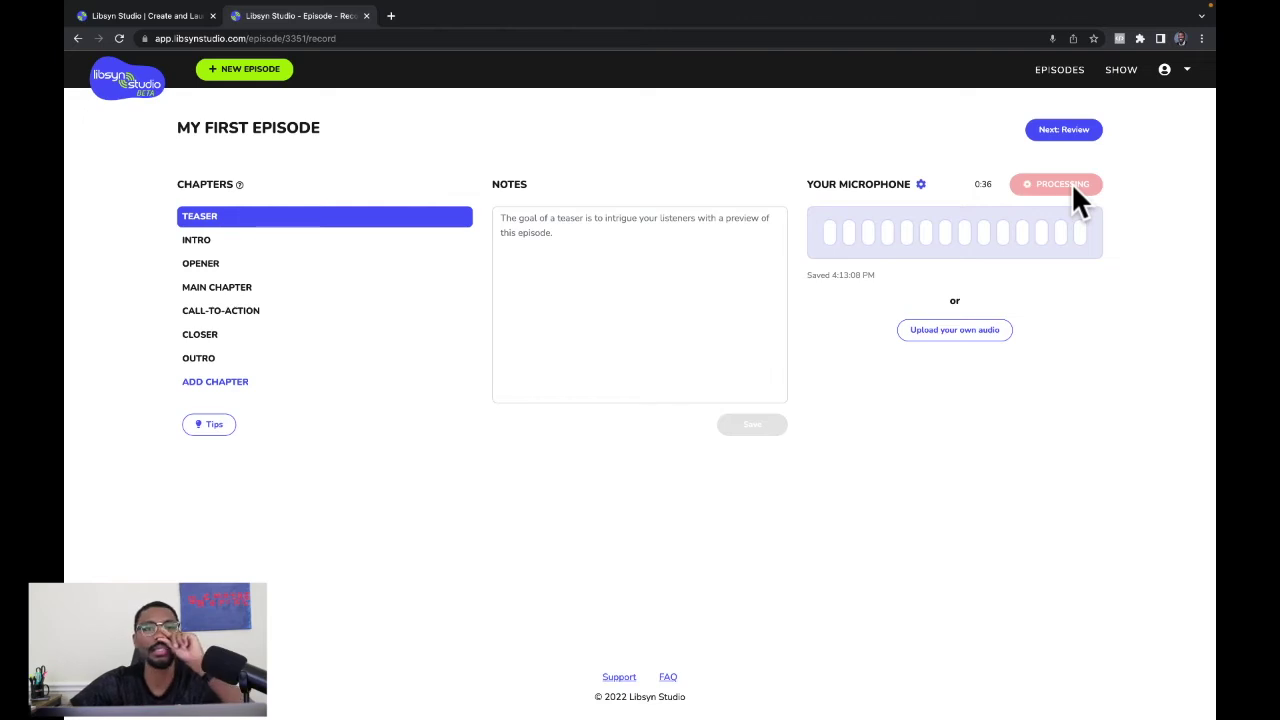
click(825, 254)
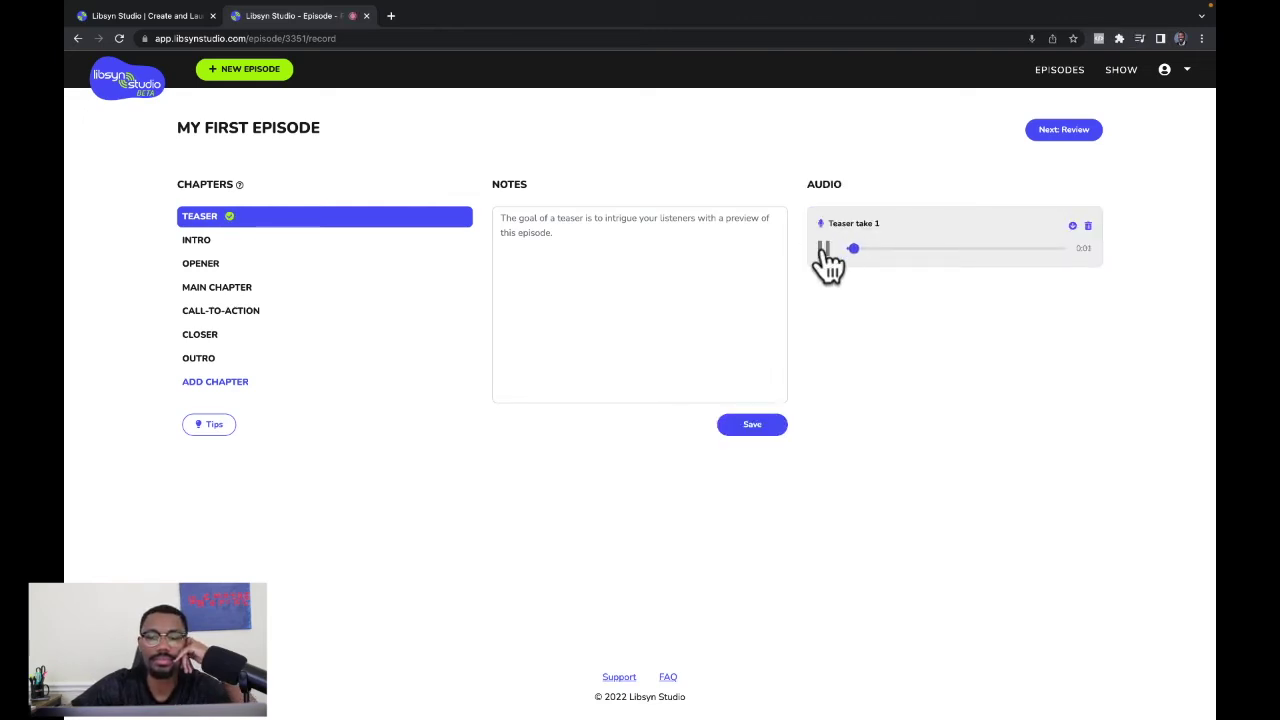
key(XF86AudioRaiseVolume)
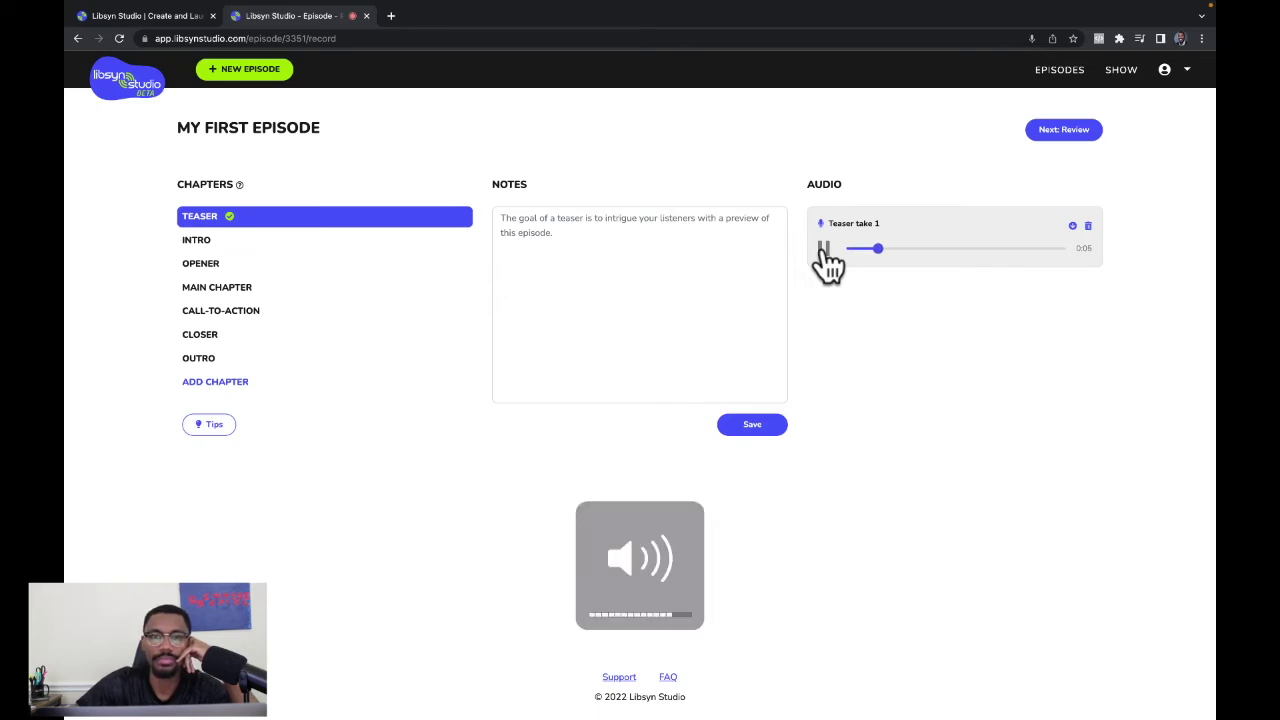
key(XF86AudioRaiseVolume)
click(824, 249)
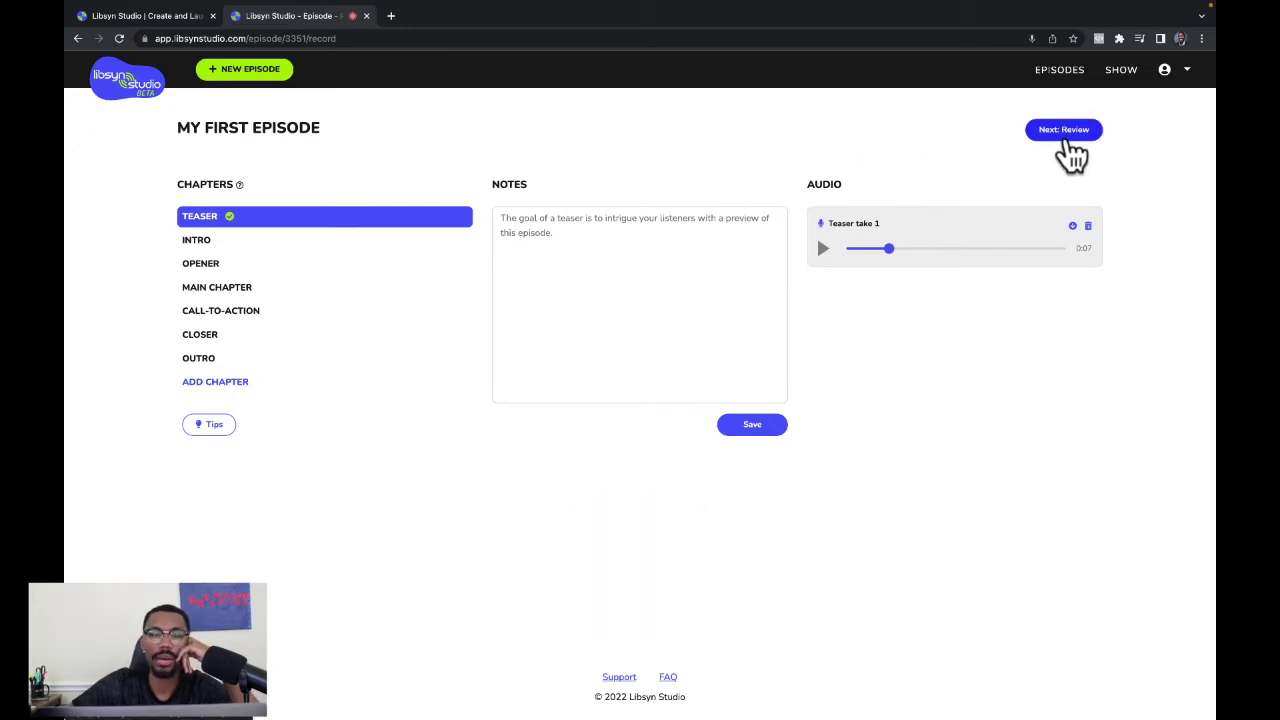
click(1066, 141)
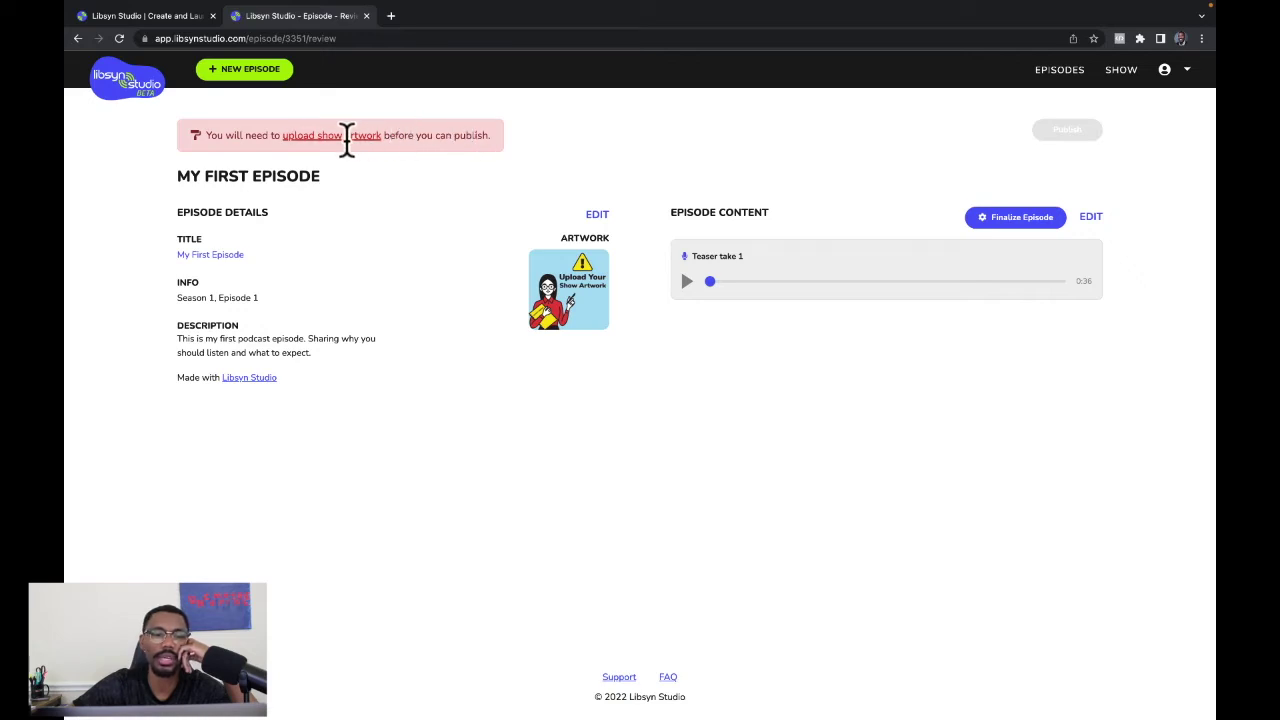
Upload the red cover image as show artwork and save the show details.
click(345, 138)
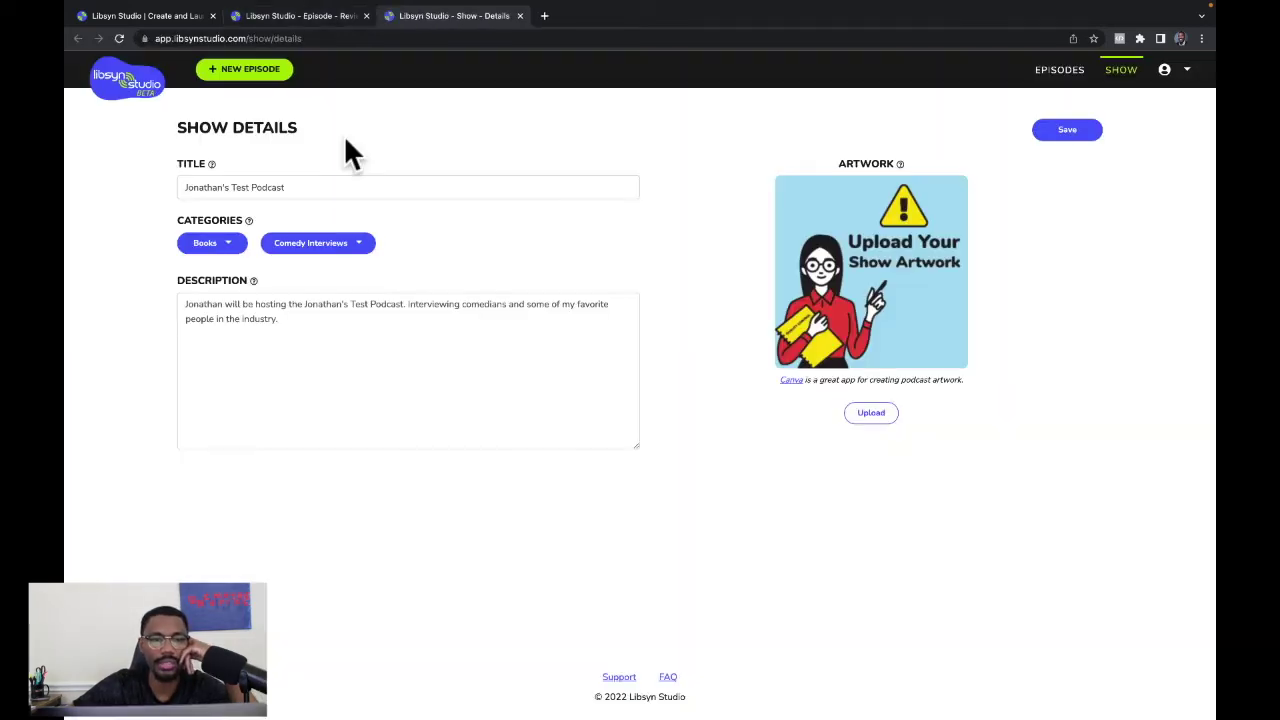
click(872, 414)
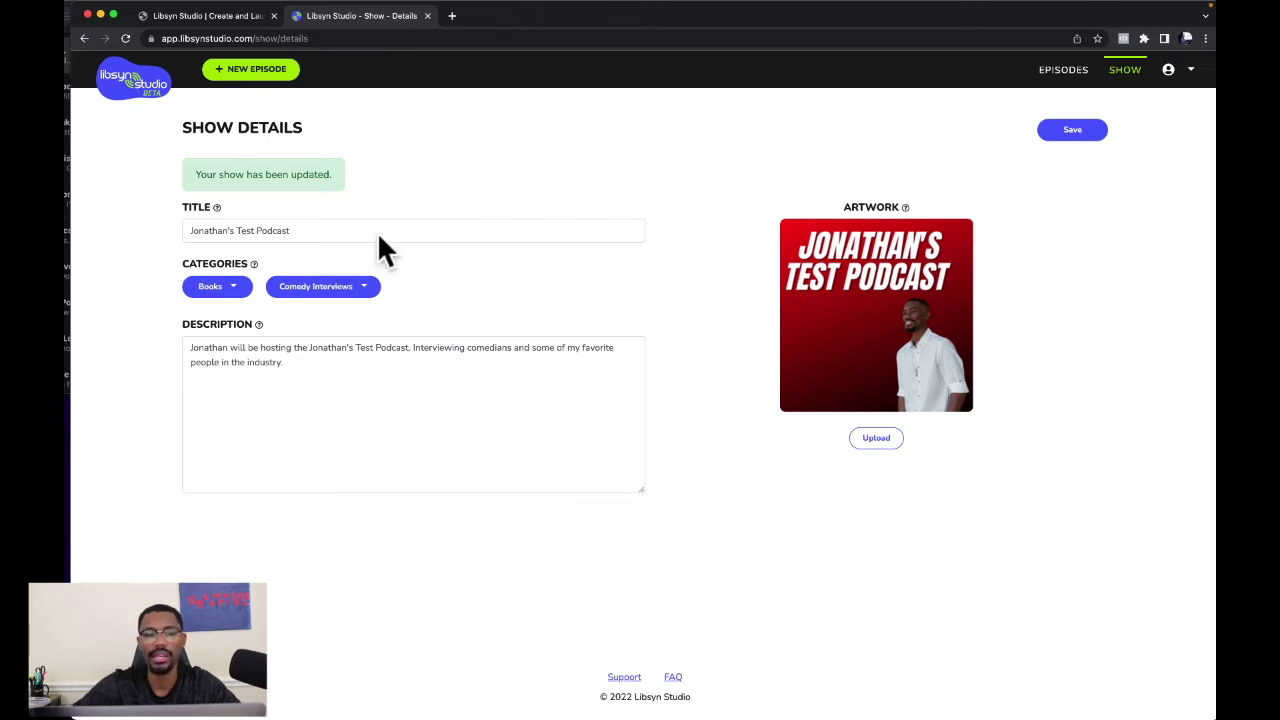
click(1068, 132)
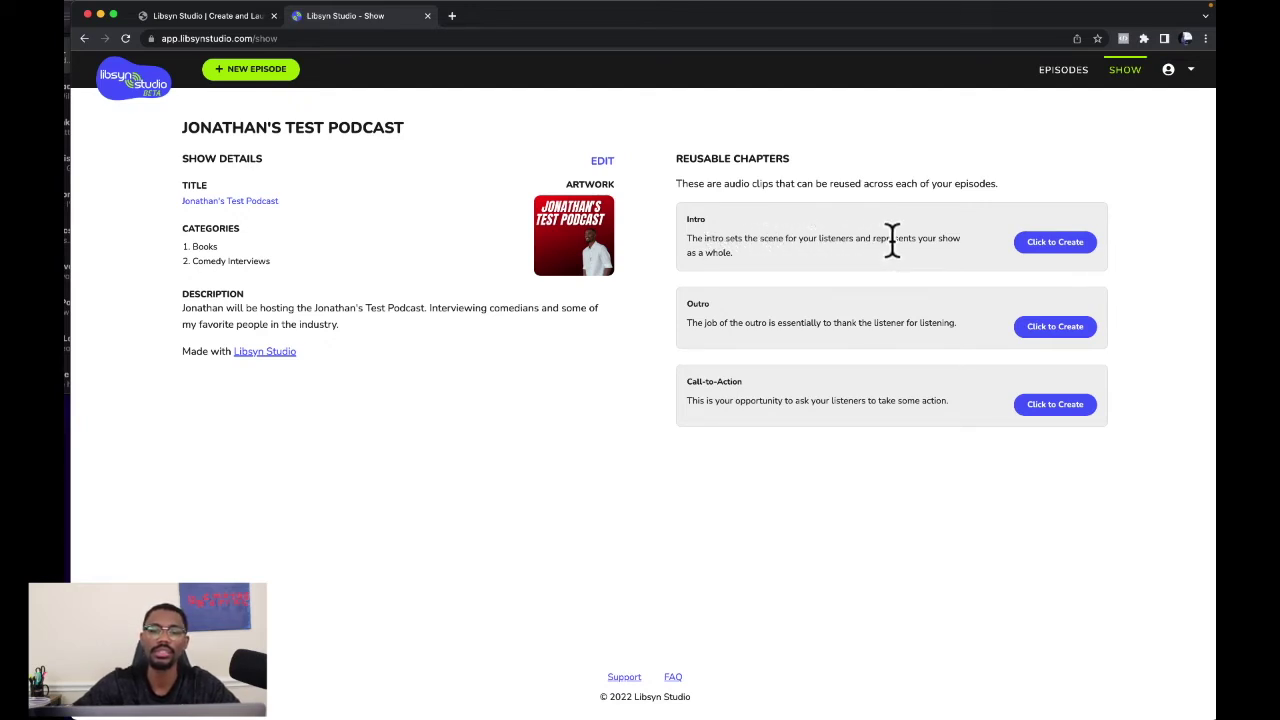
Create the reusable Intro chapter, confirm the Samson Q9U mic, and record a 14-second take.
click(1074, 252)
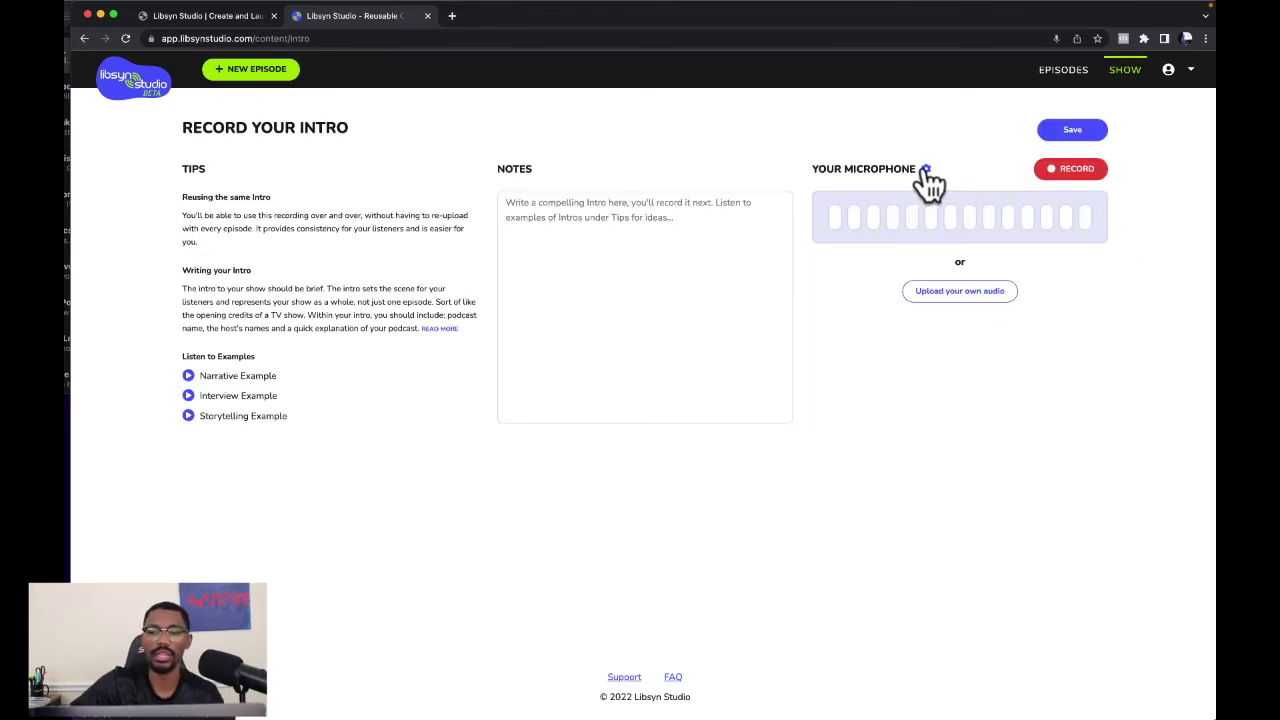
click(926, 169)
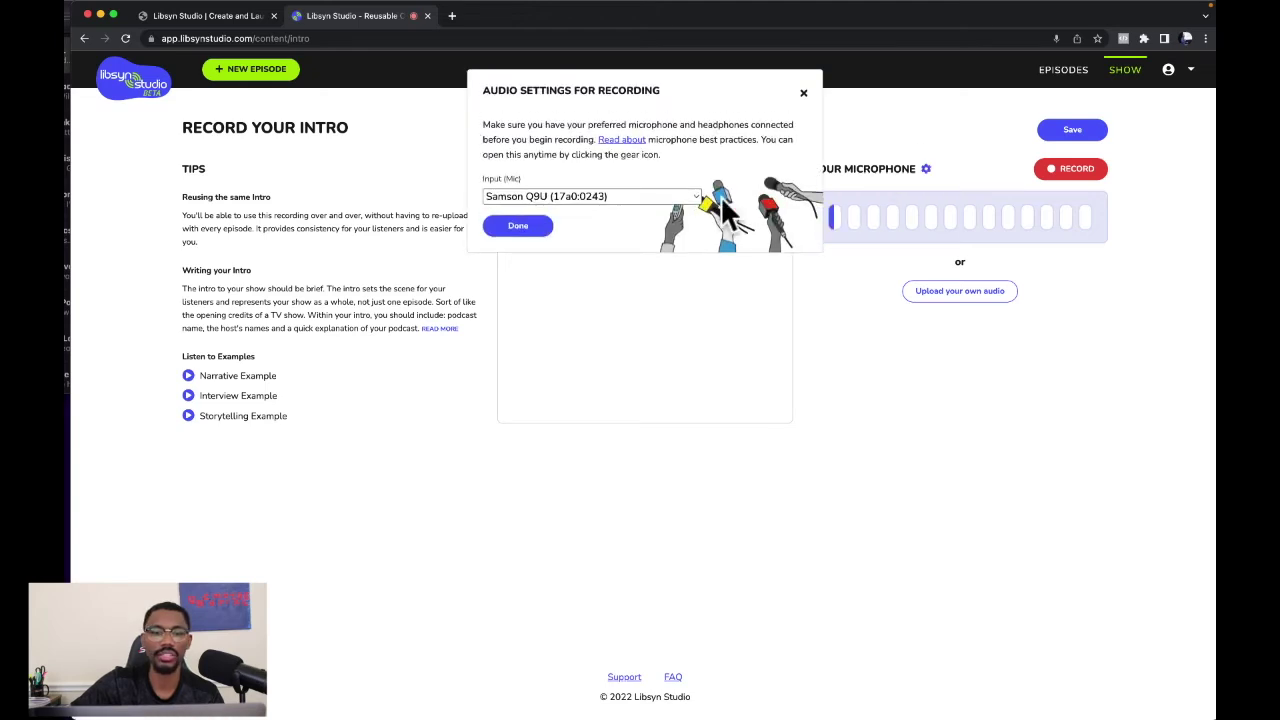
click(519, 230)
click(1068, 172)
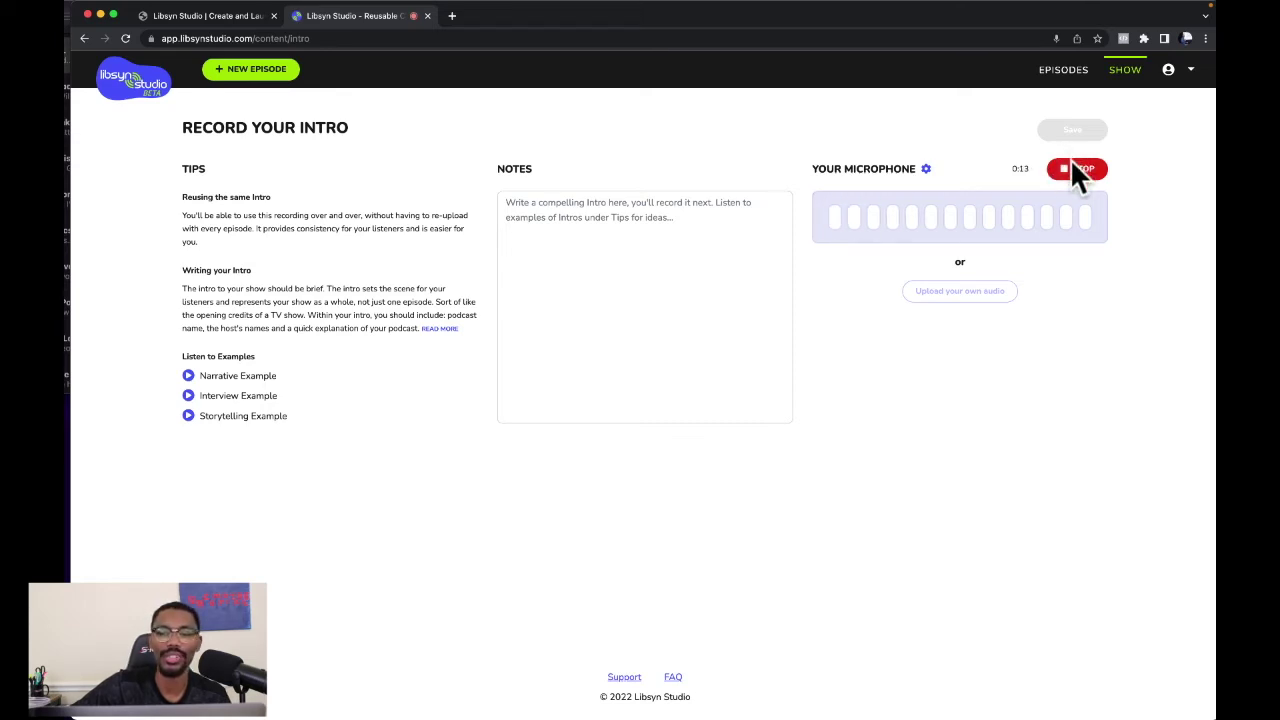
click(1078, 170)
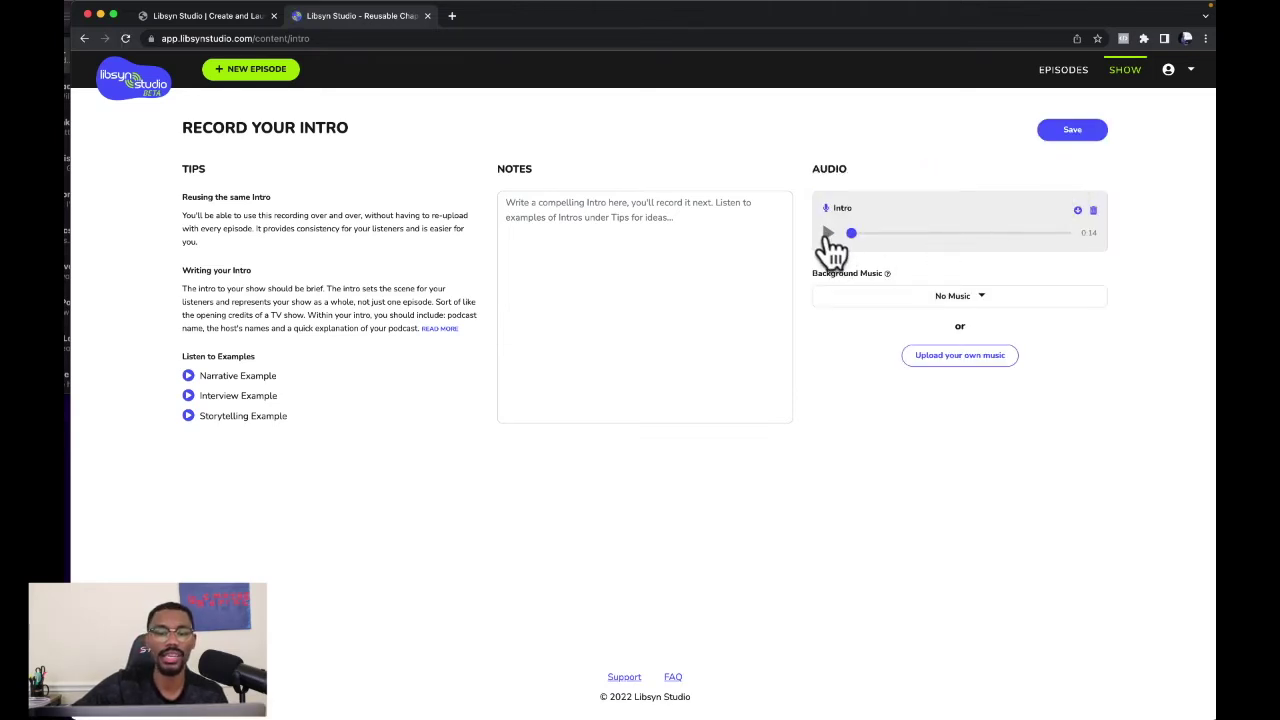
Play back the recorded Intro and choose A Pop of Color as its background music.
click(829, 234)
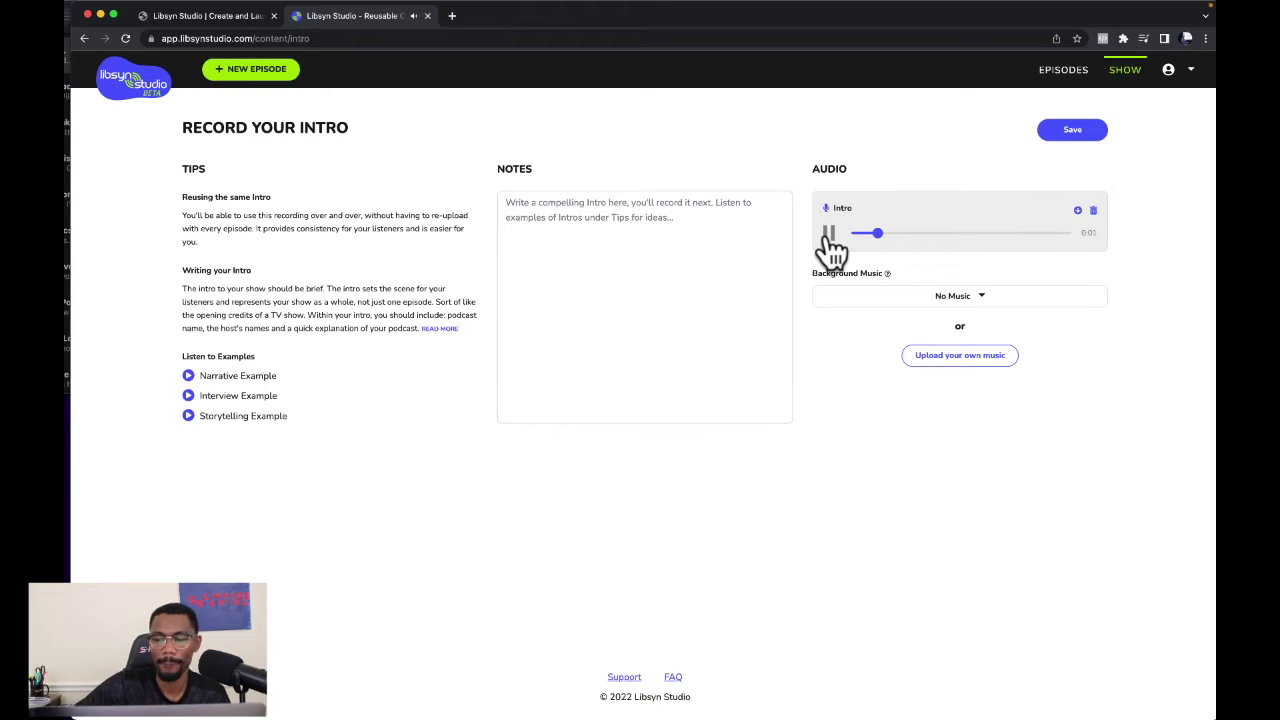
click(829, 236)
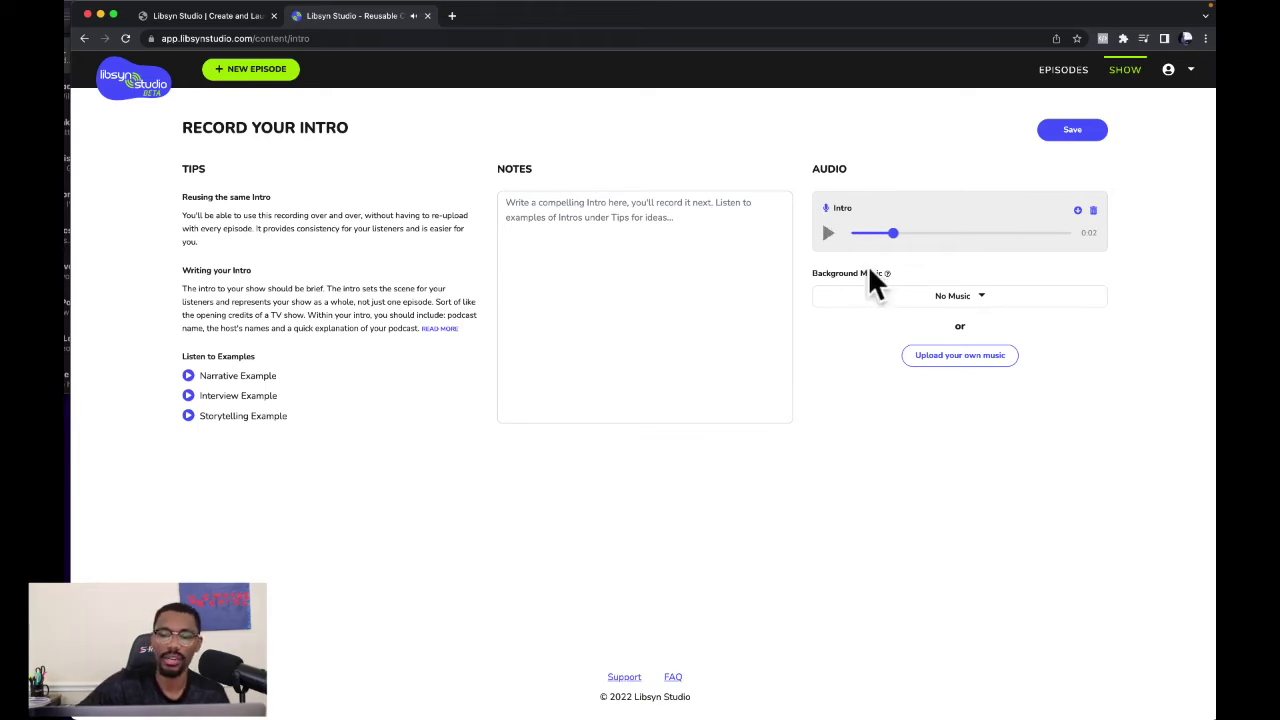
key(XF86AudioLowerVolume)
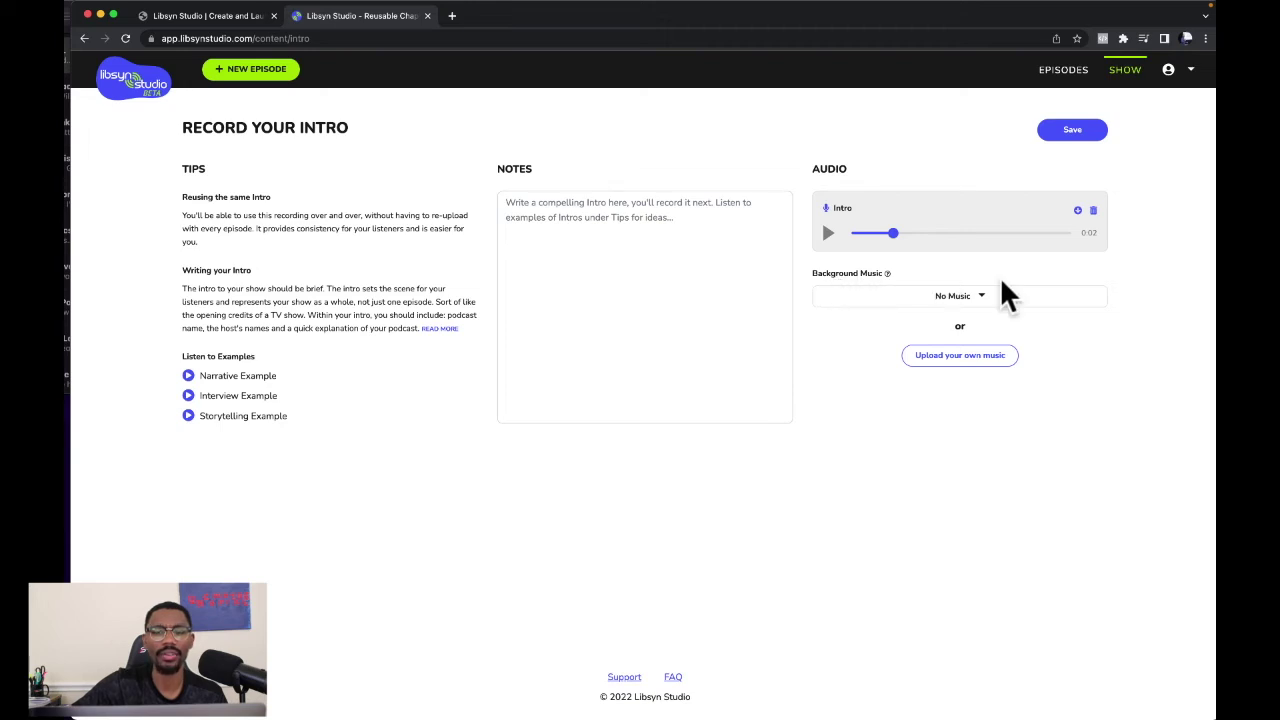
click(980, 296)
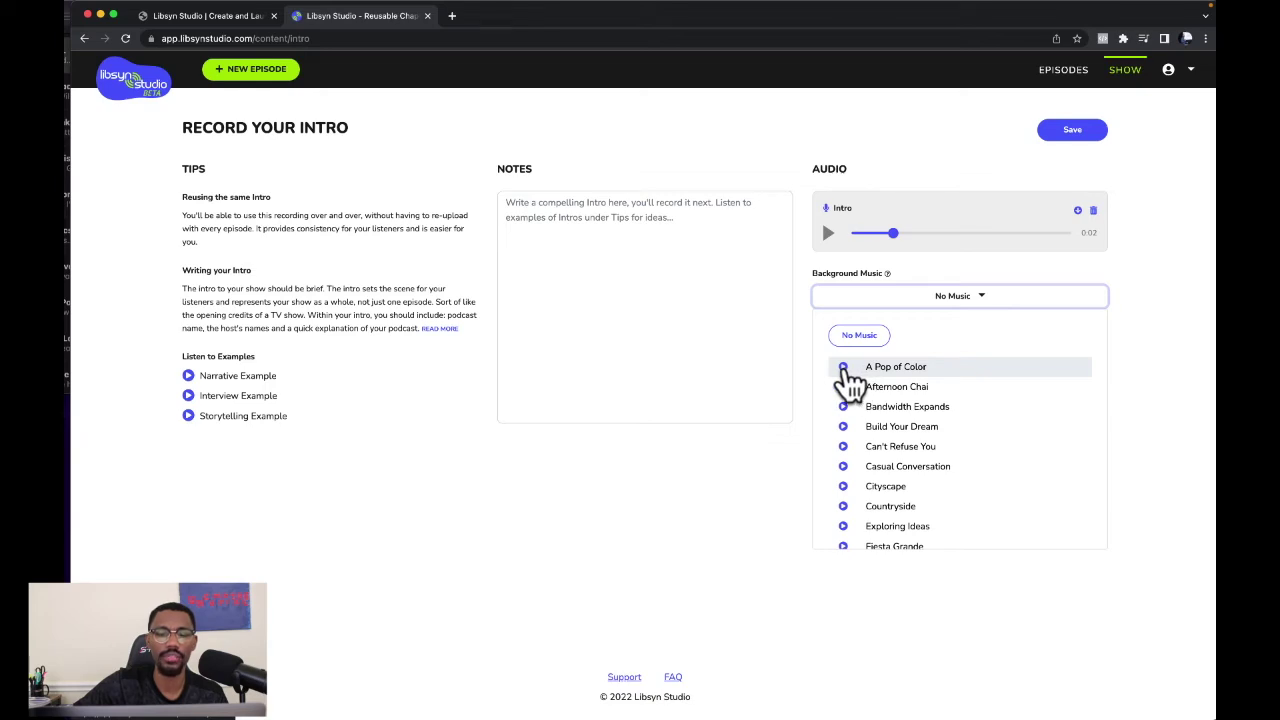
click(844, 368)
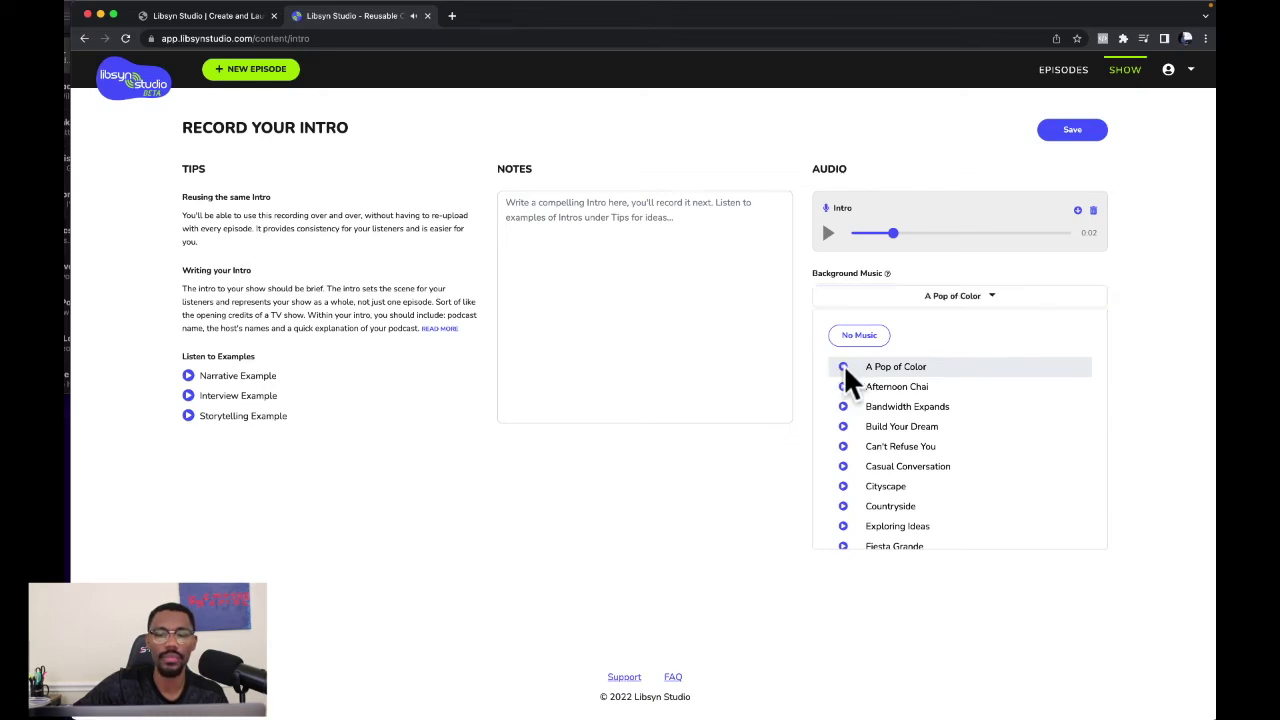
click(876, 368)
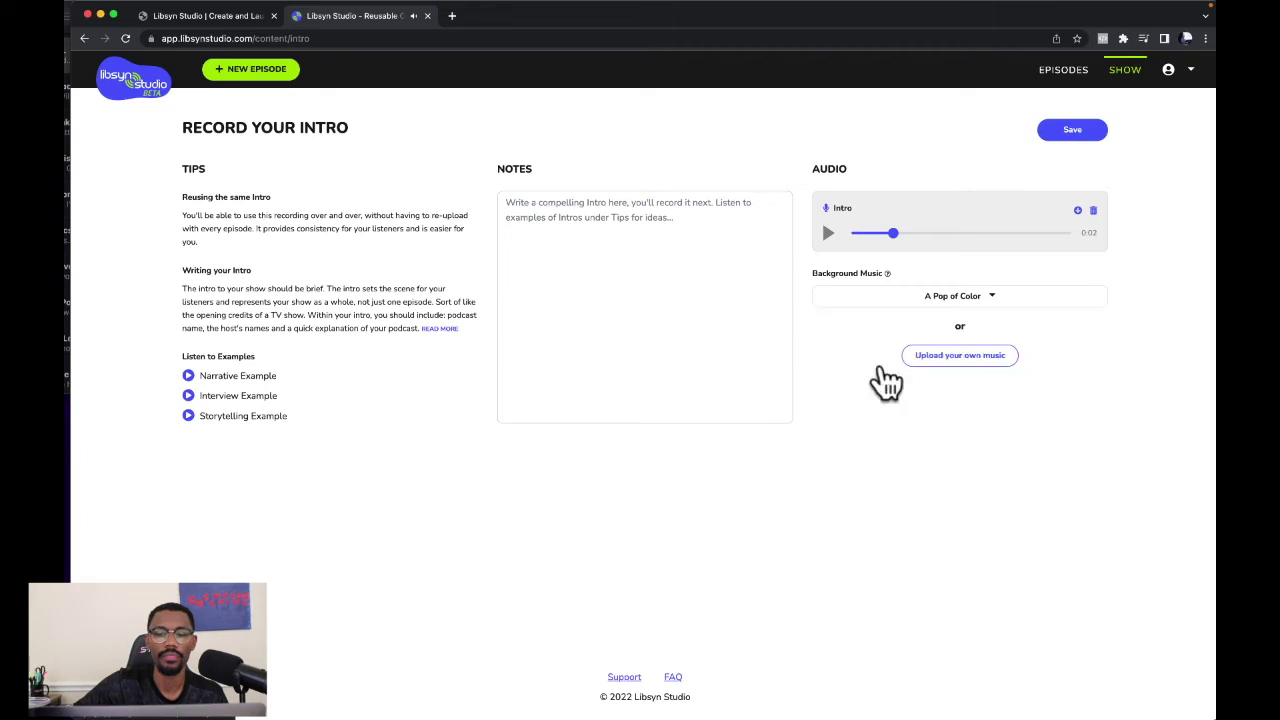
click(1092, 131)
Preview the Intro from the start with its music and save it as a 0:30 chapter.
drag(893, 233, 850, 234)
click(829, 233)
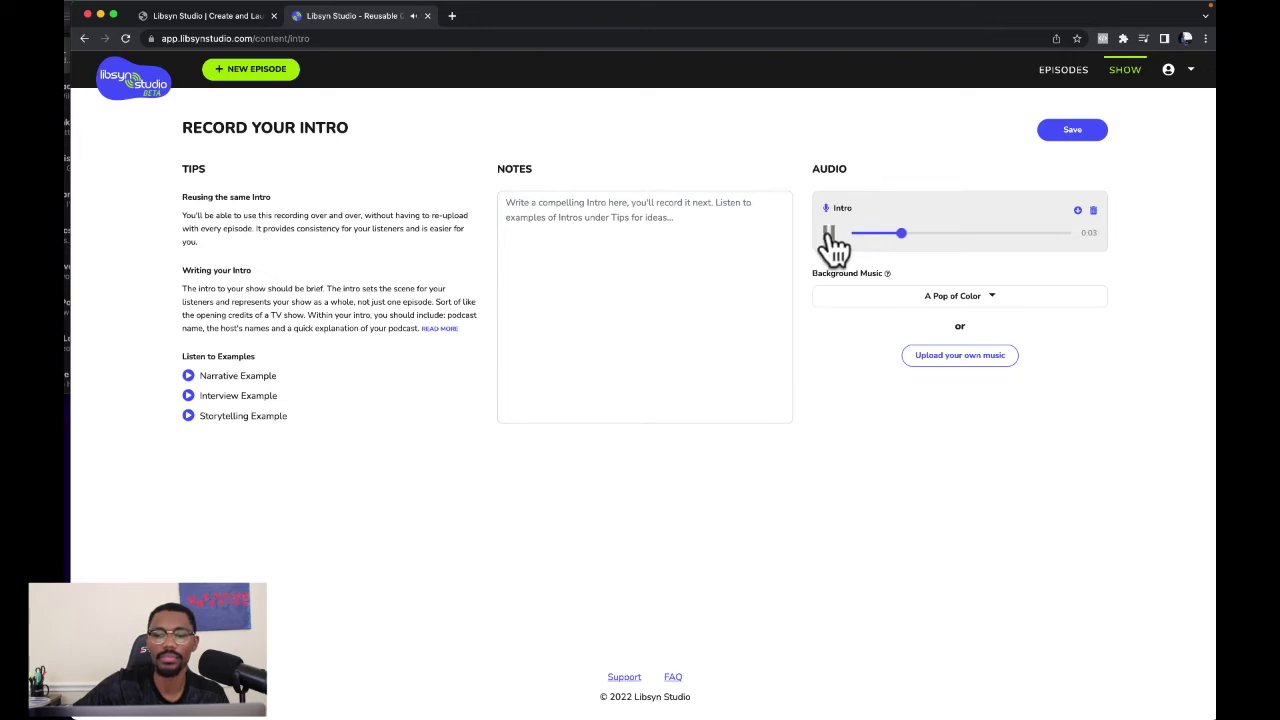
click(829, 236)
click(1066, 134)
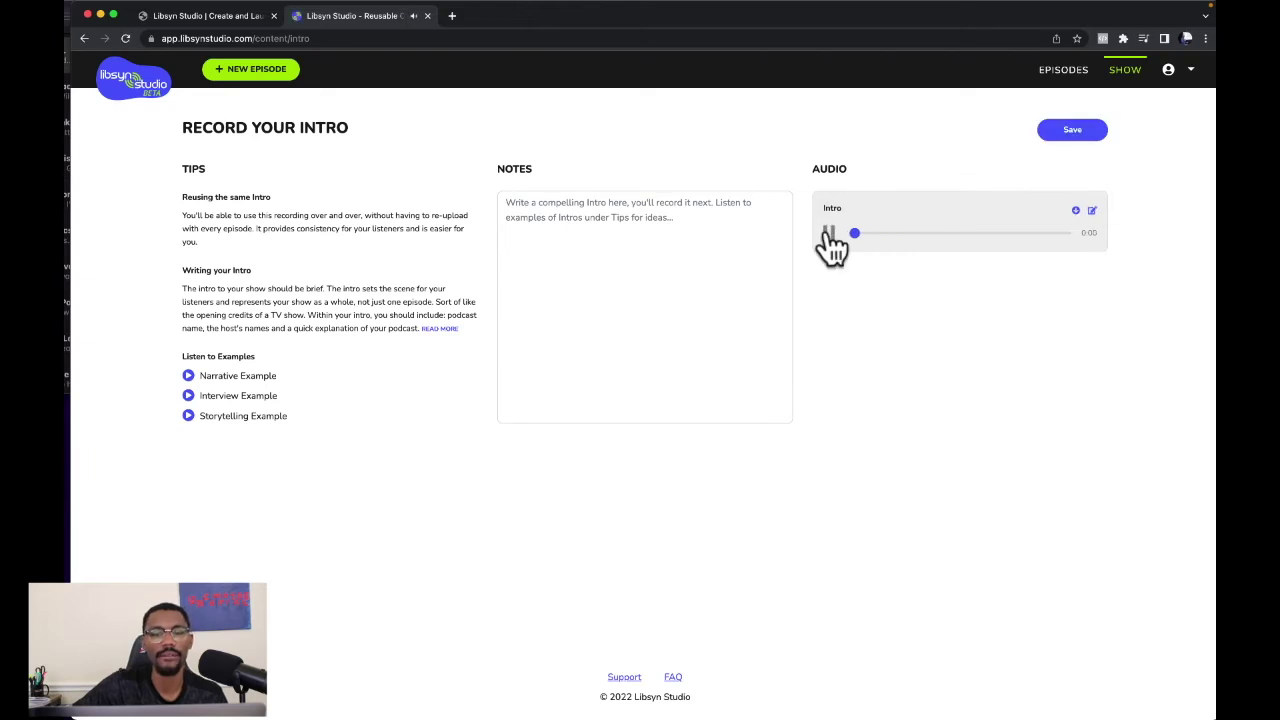
key(XF86AudioRaiseVolume)
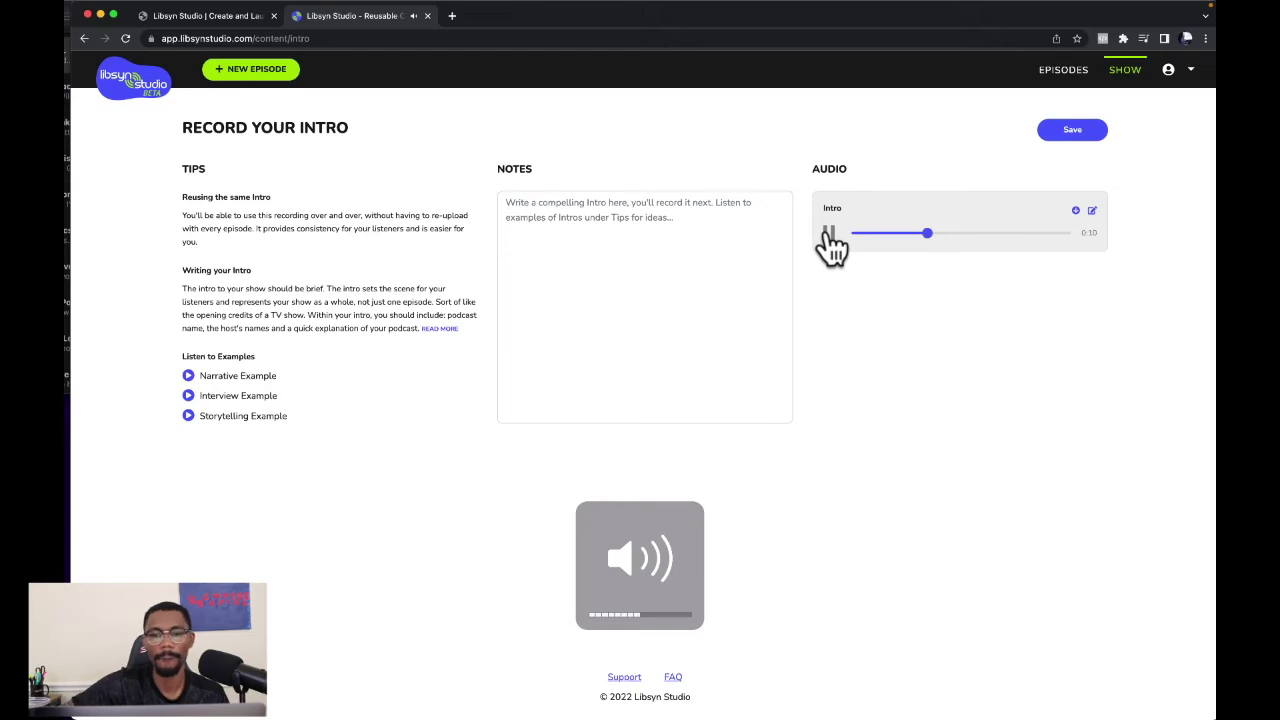
click(829, 238)
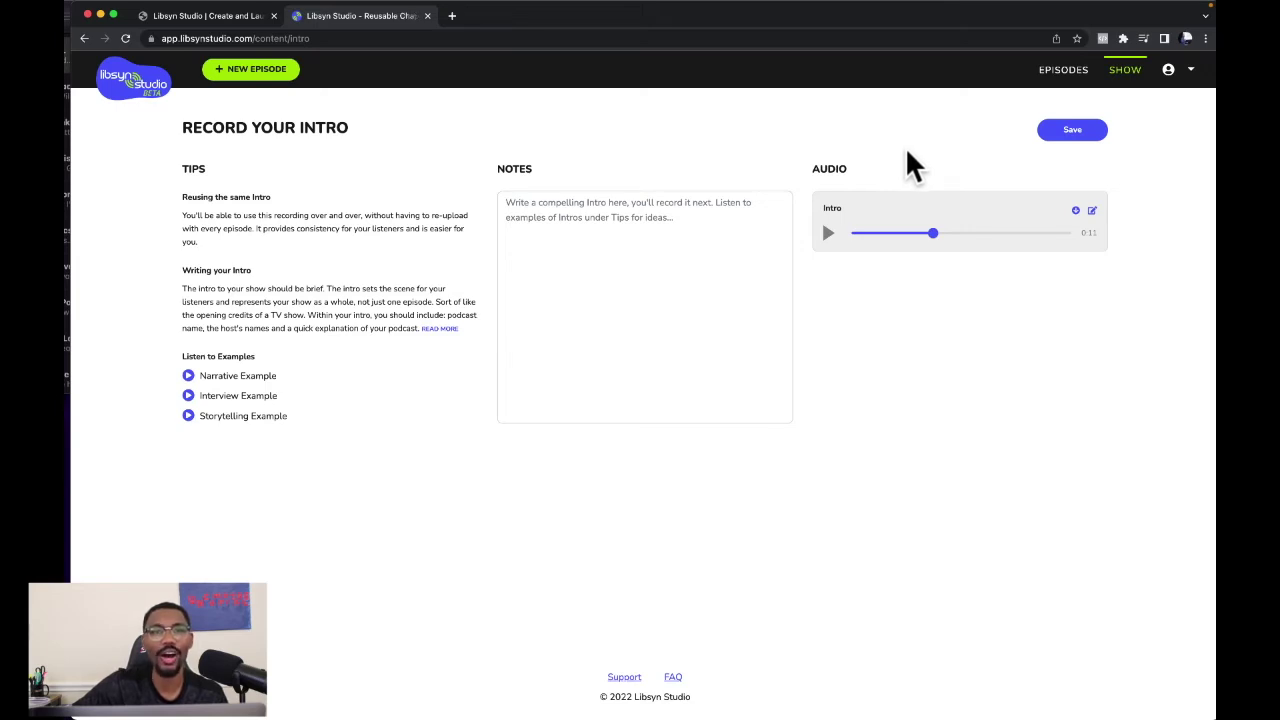
click(1073, 135)
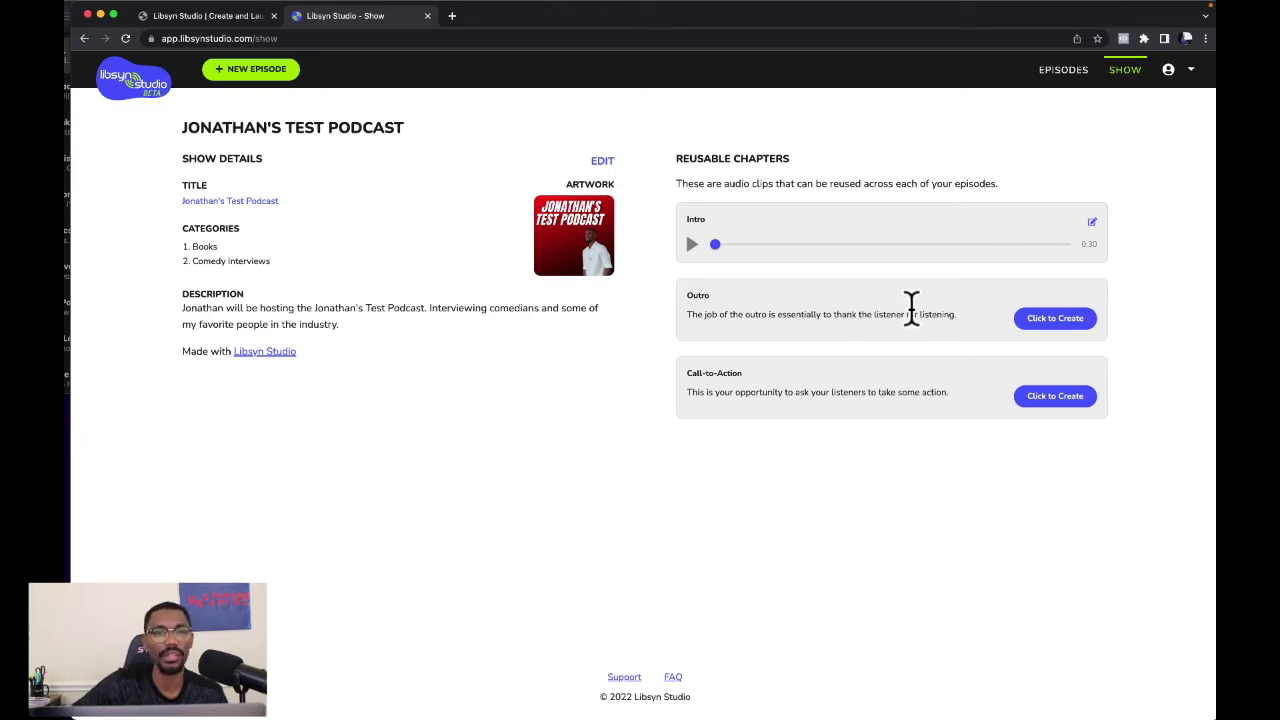
Create the Outro chapter, confirm the microphone settings, and record the outro audio.
click(1052, 320)
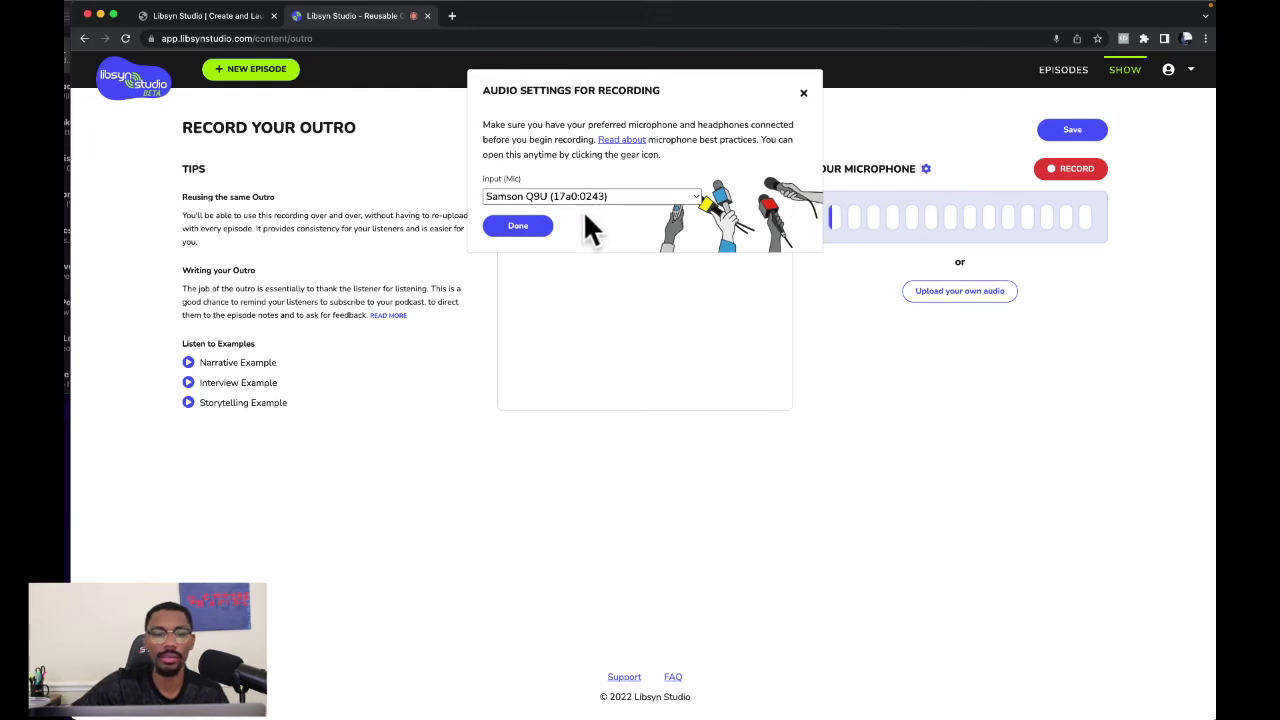
click(530, 227)
click(1066, 170)
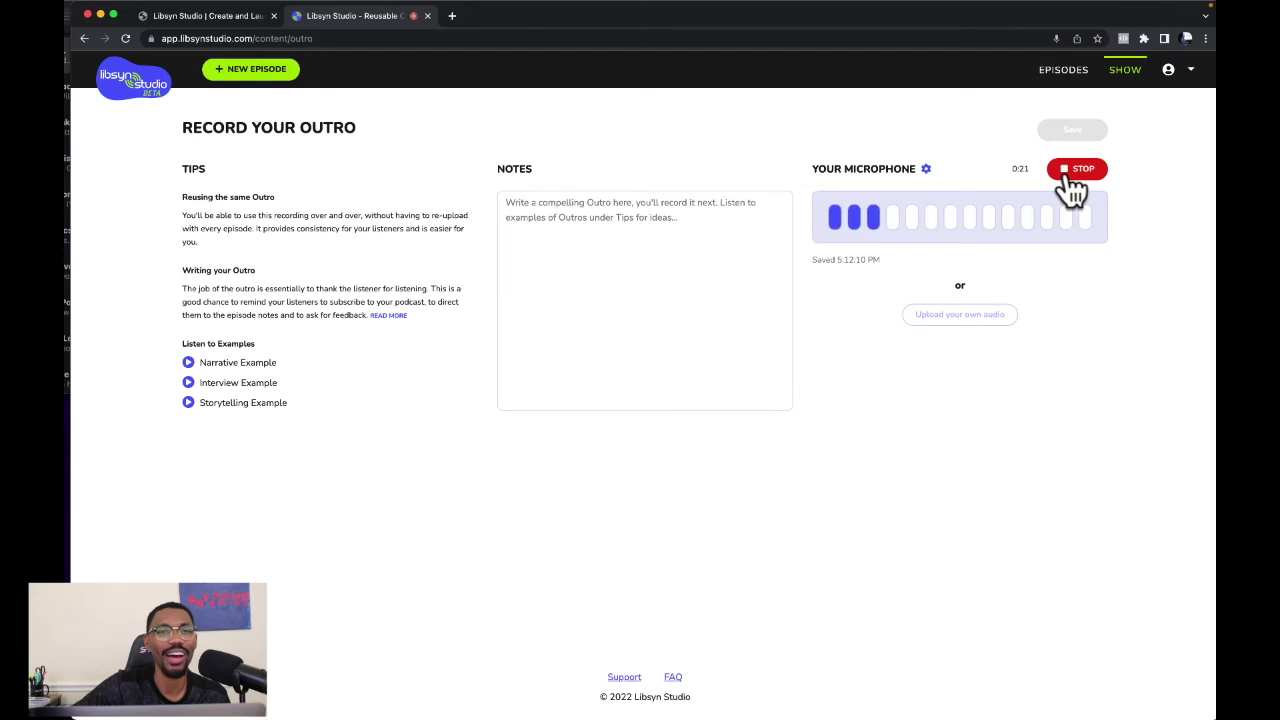
click(1070, 180)
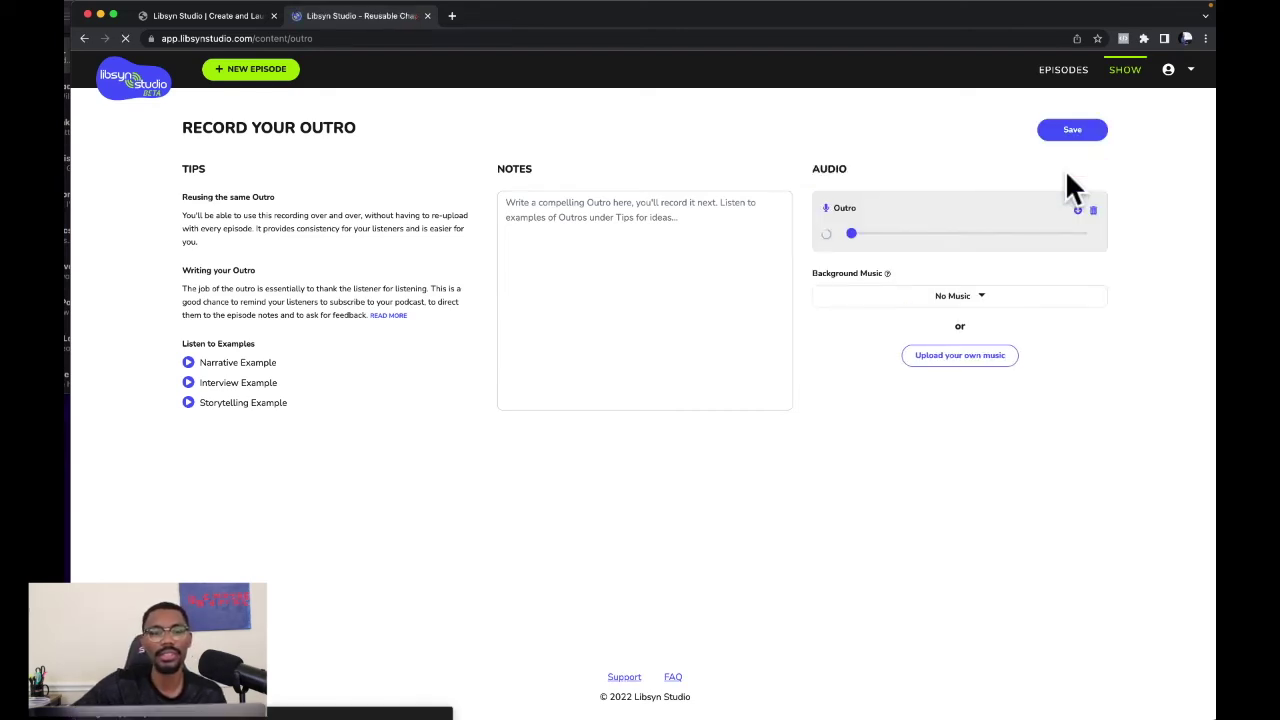
Give the Outro A Pop of Color background music and save it as a 0:31 chapter.
click(982, 296)
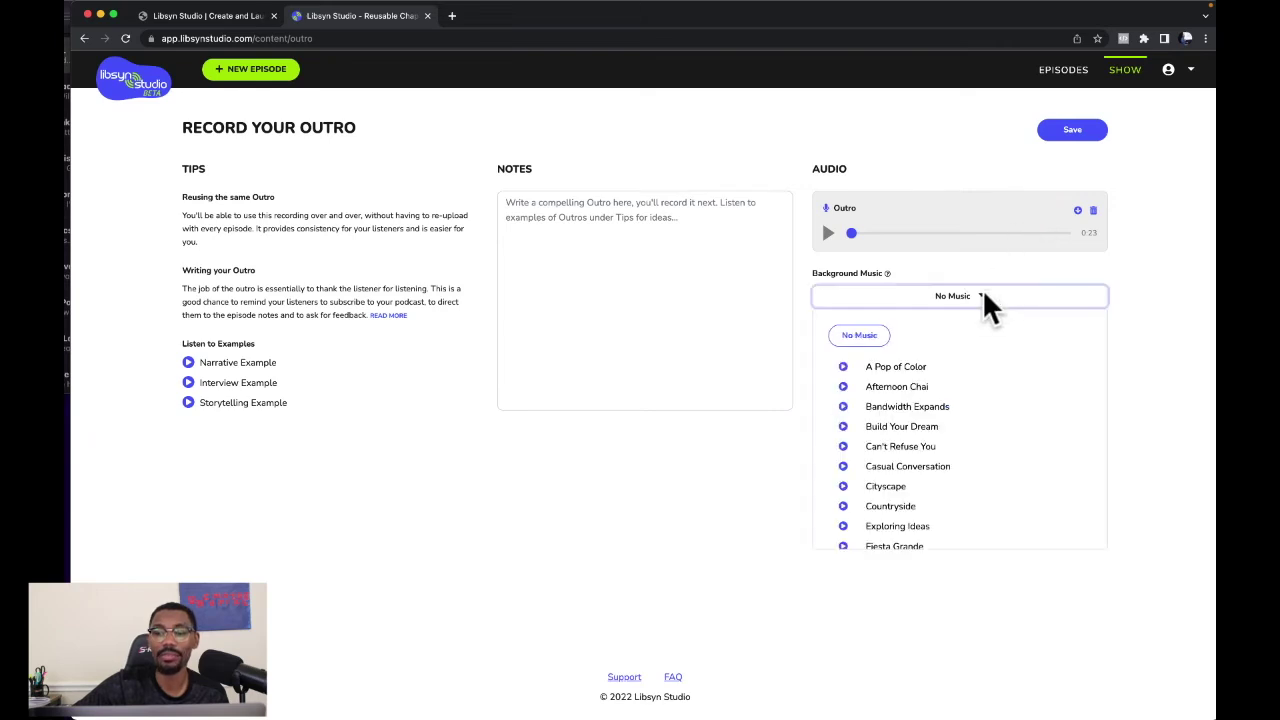
click(906, 372)
click(1076, 135)
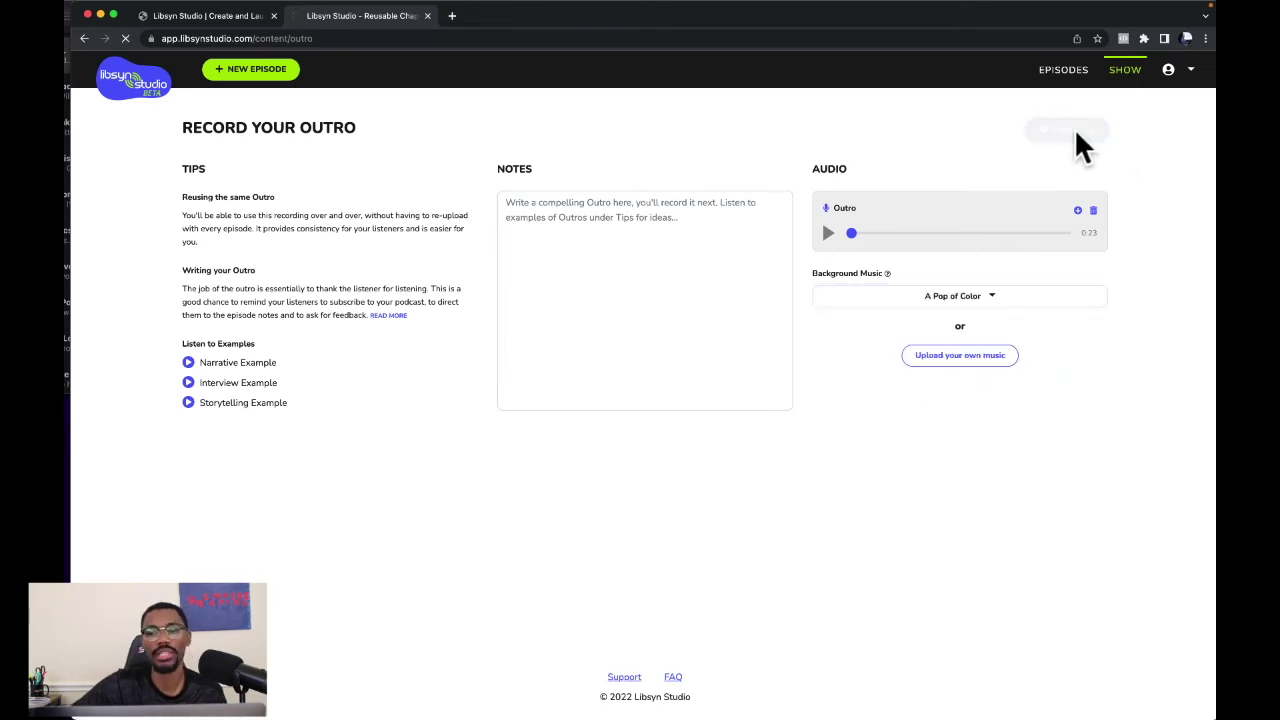
click(1061, 129)
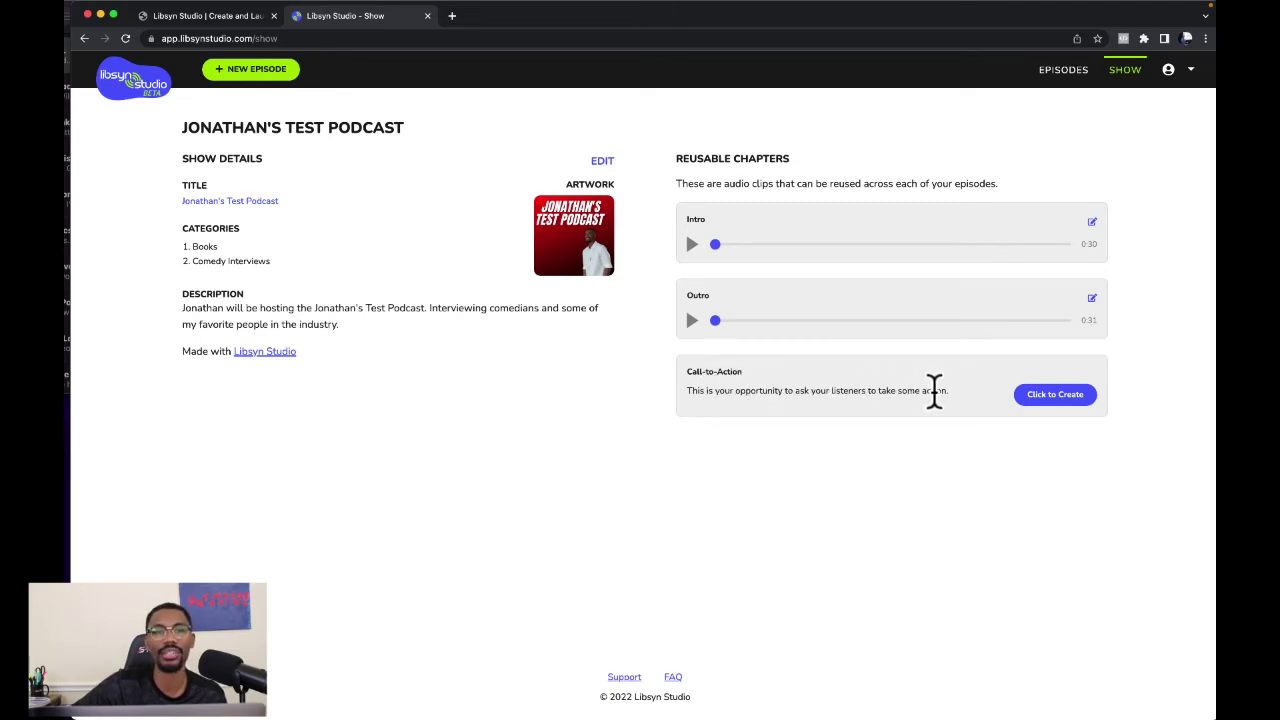
Create the Call-to-Action chapter, record about 25 seconds of audio, and save it.
click(1055, 394)
click(926, 168)
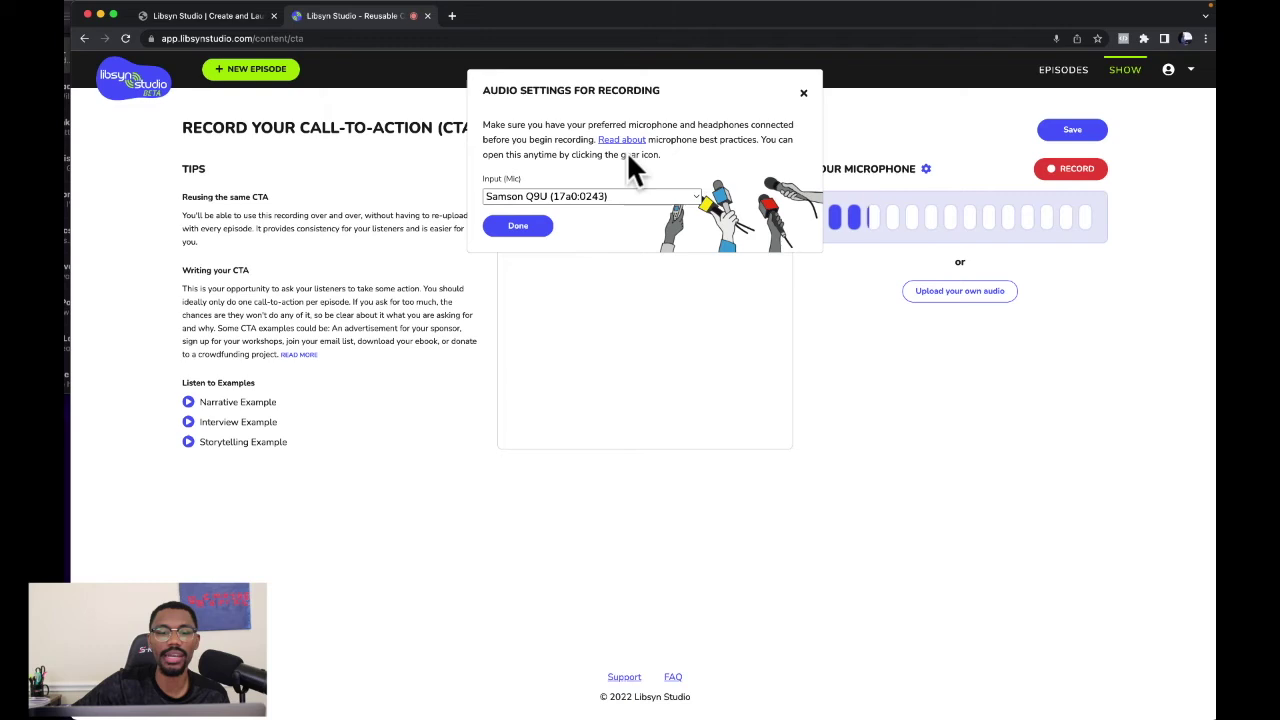
click(515, 230)
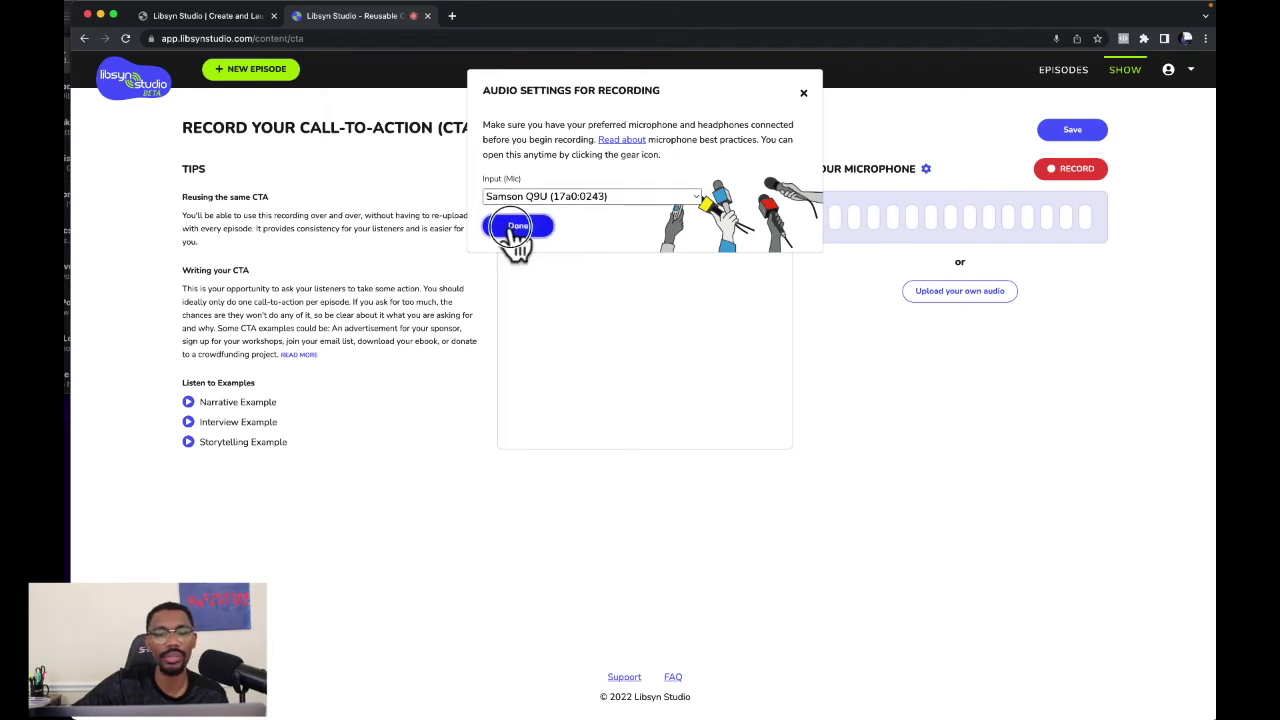
click(1068, 180)
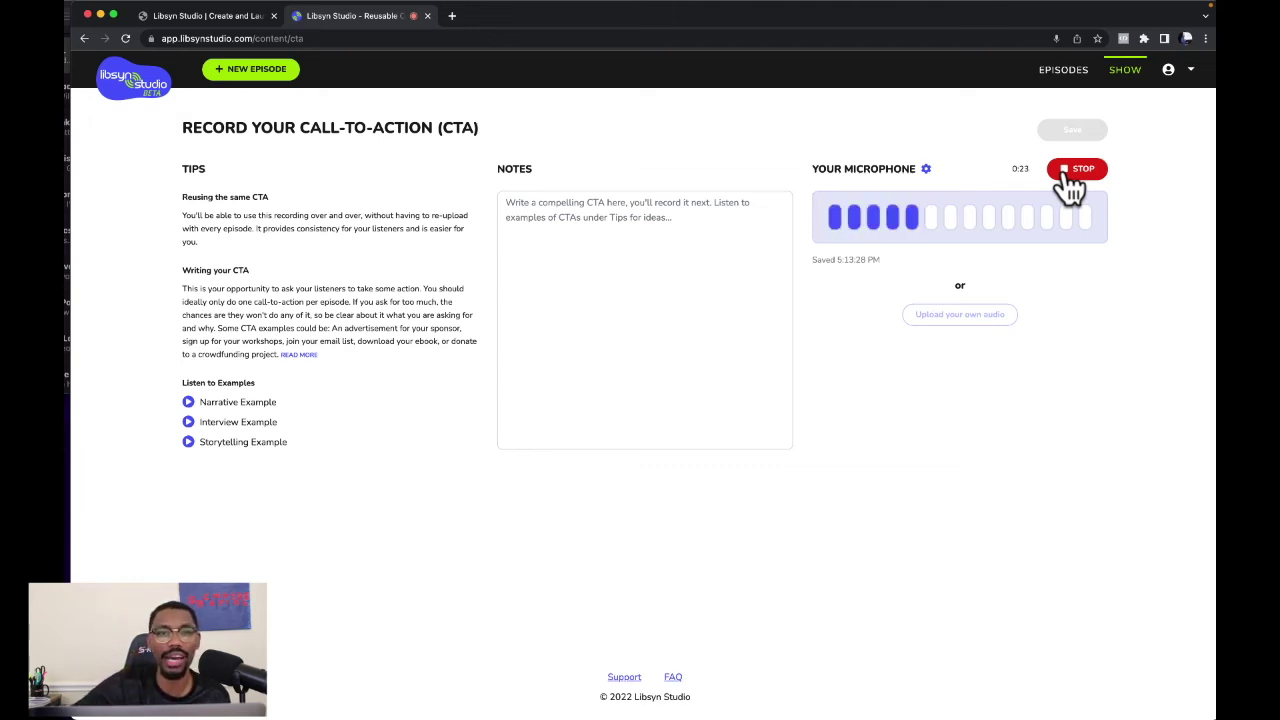
click(1073, 190)
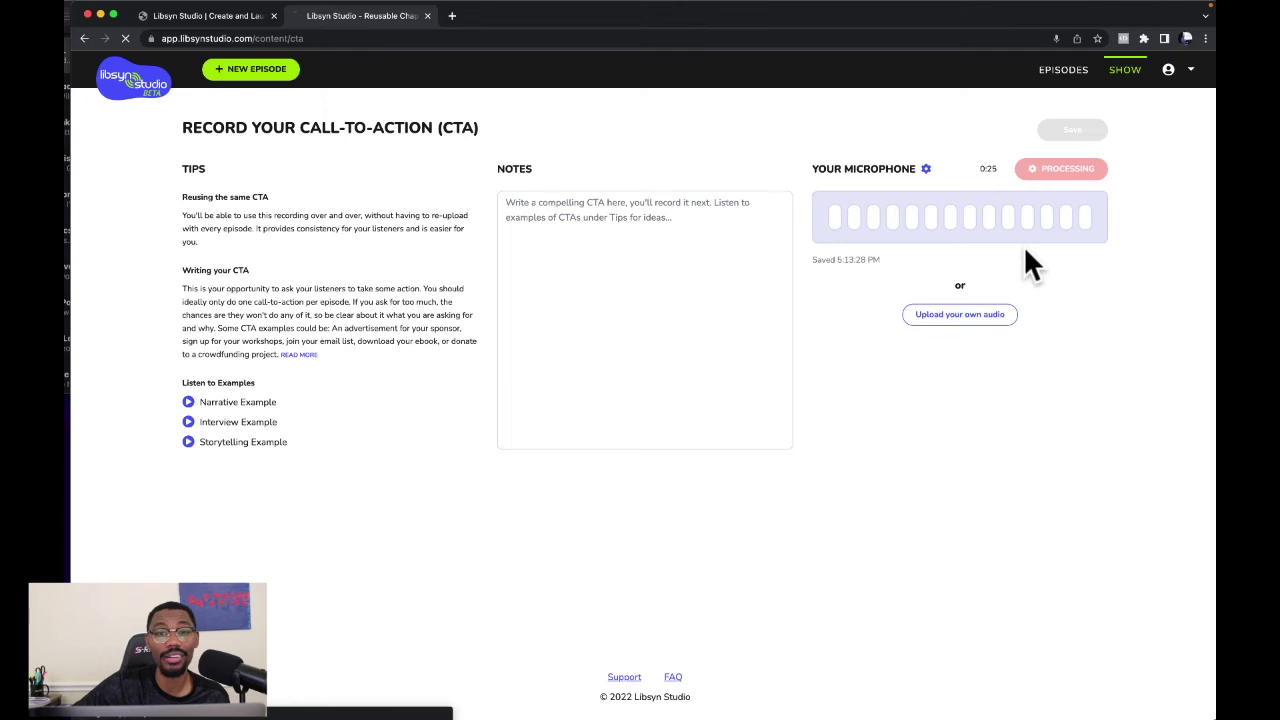
click(1078, 138)
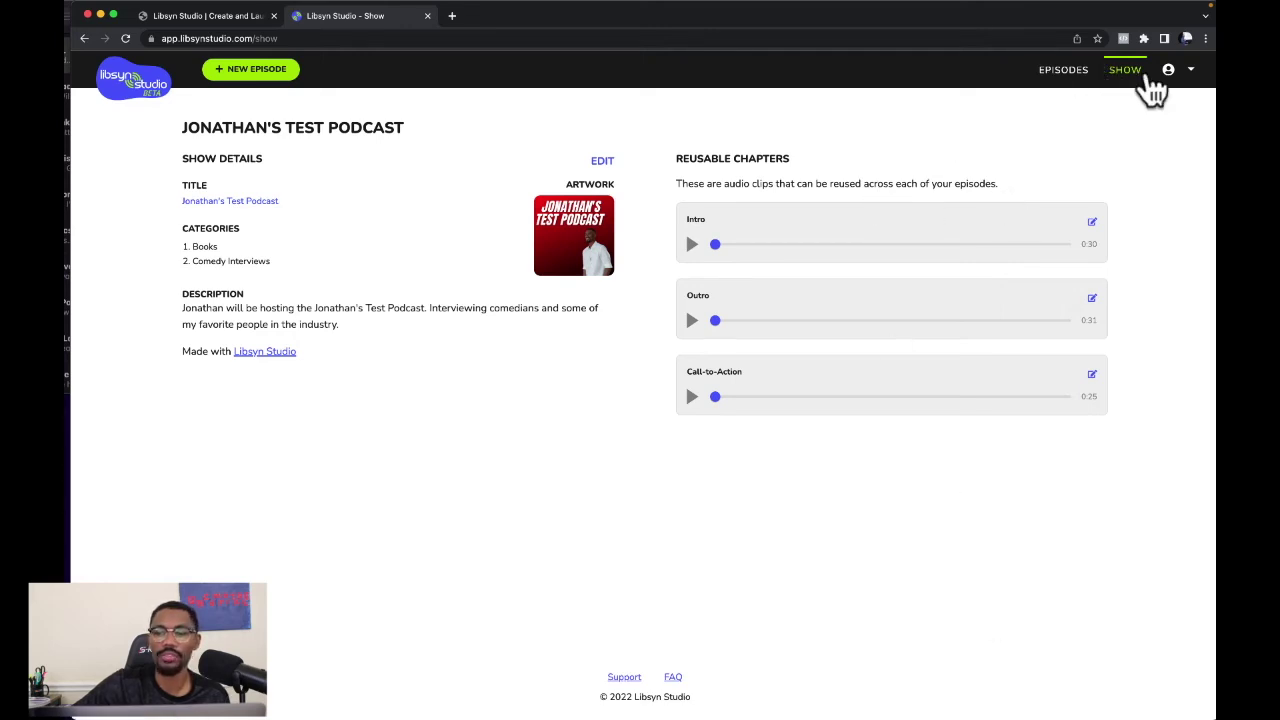
Save the account profile, then go to Show > Episodes to see the draft My First Episode.
click(1190, 70)
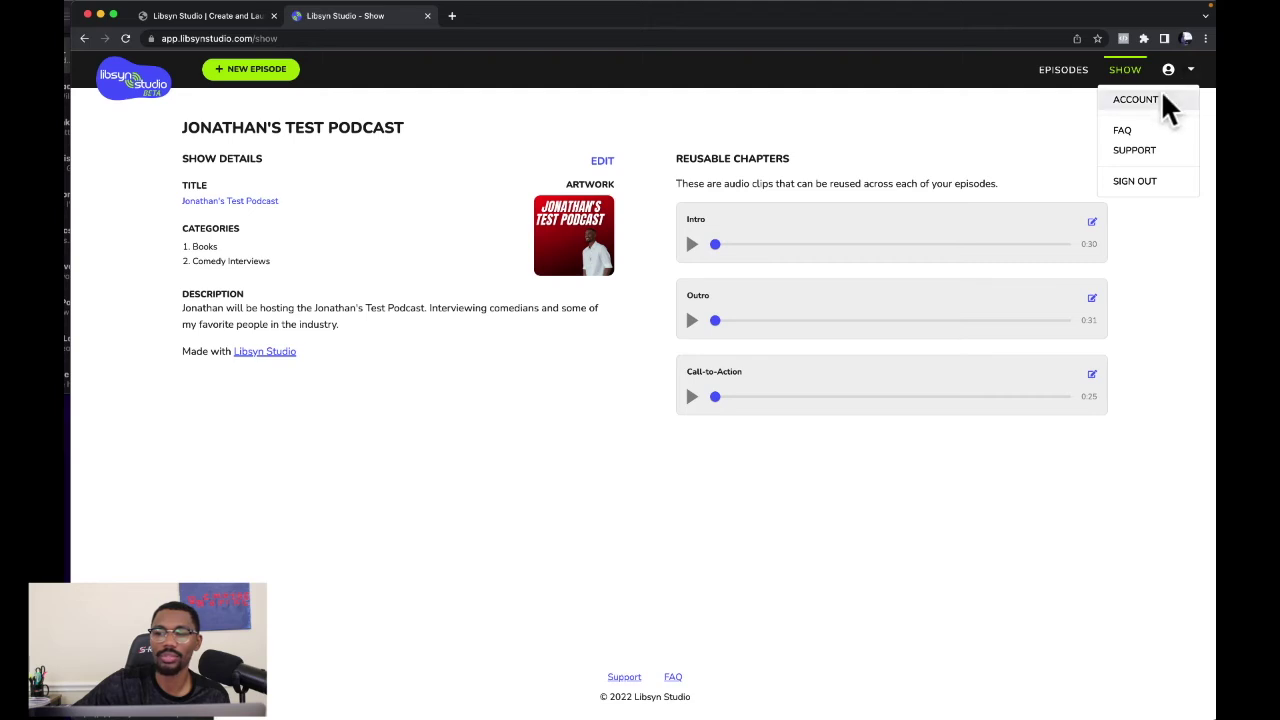
click(1166, 104)
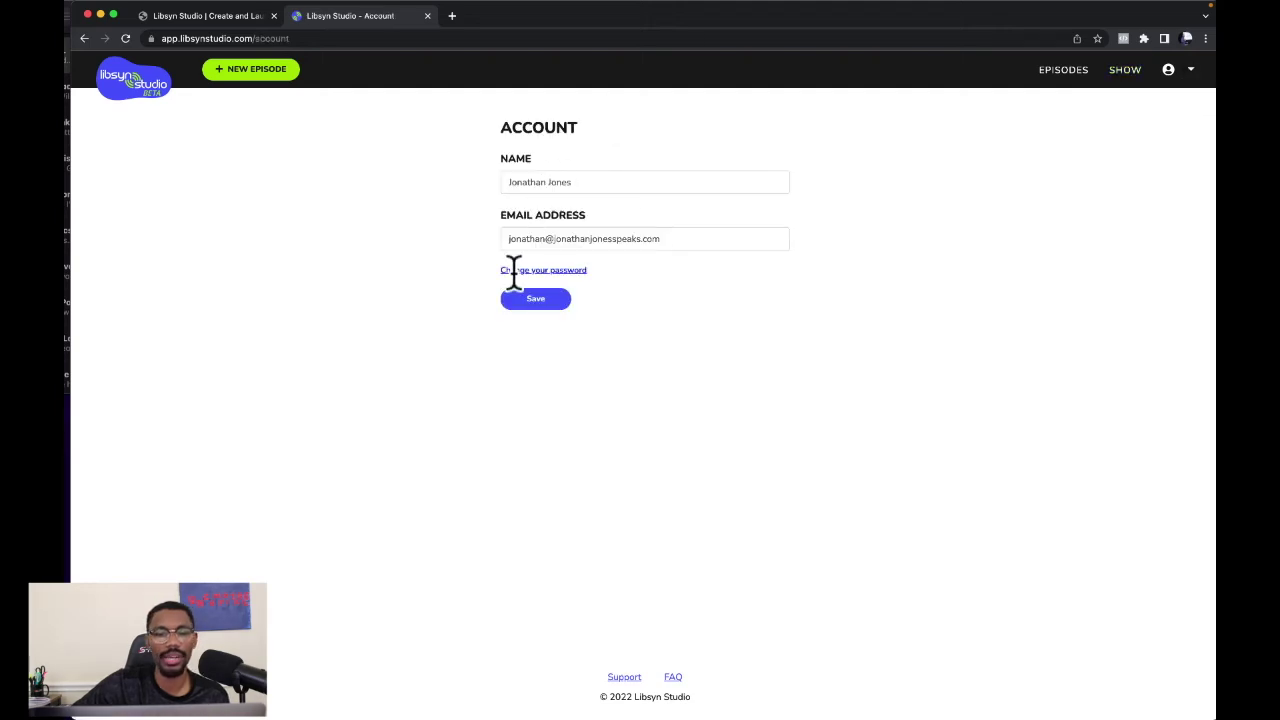
click(530, 300)
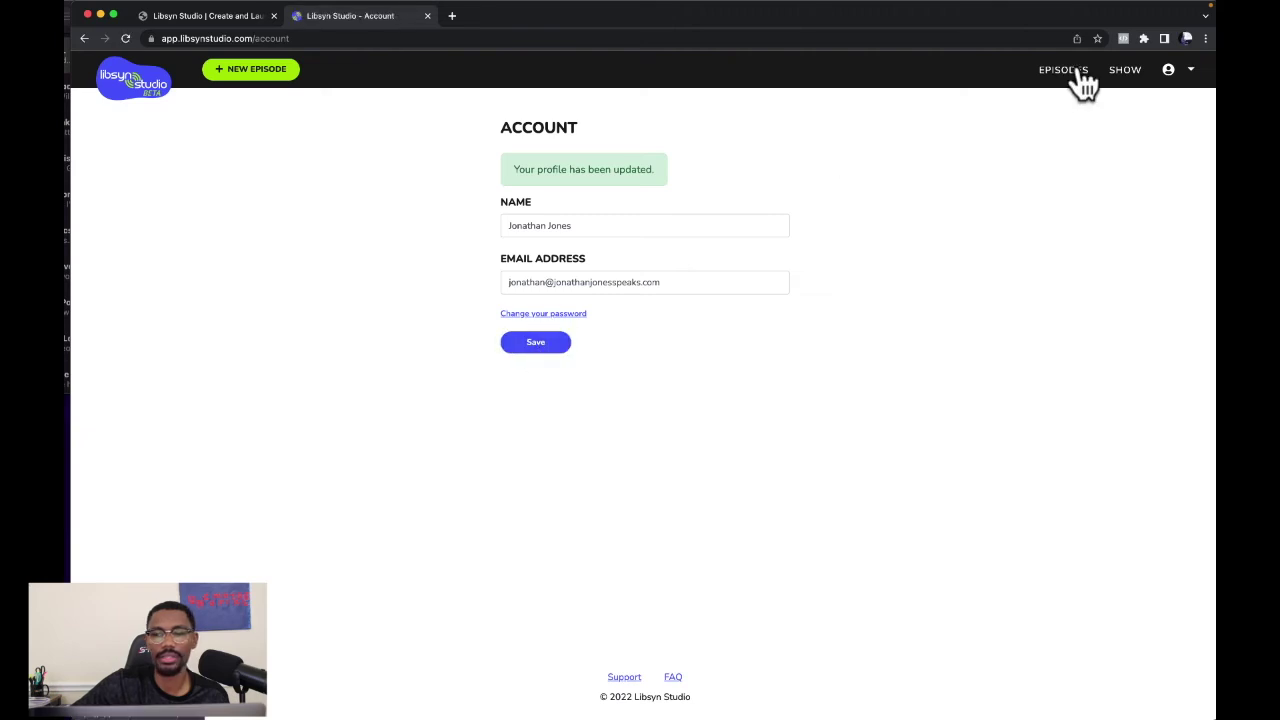
click(1127, 72)
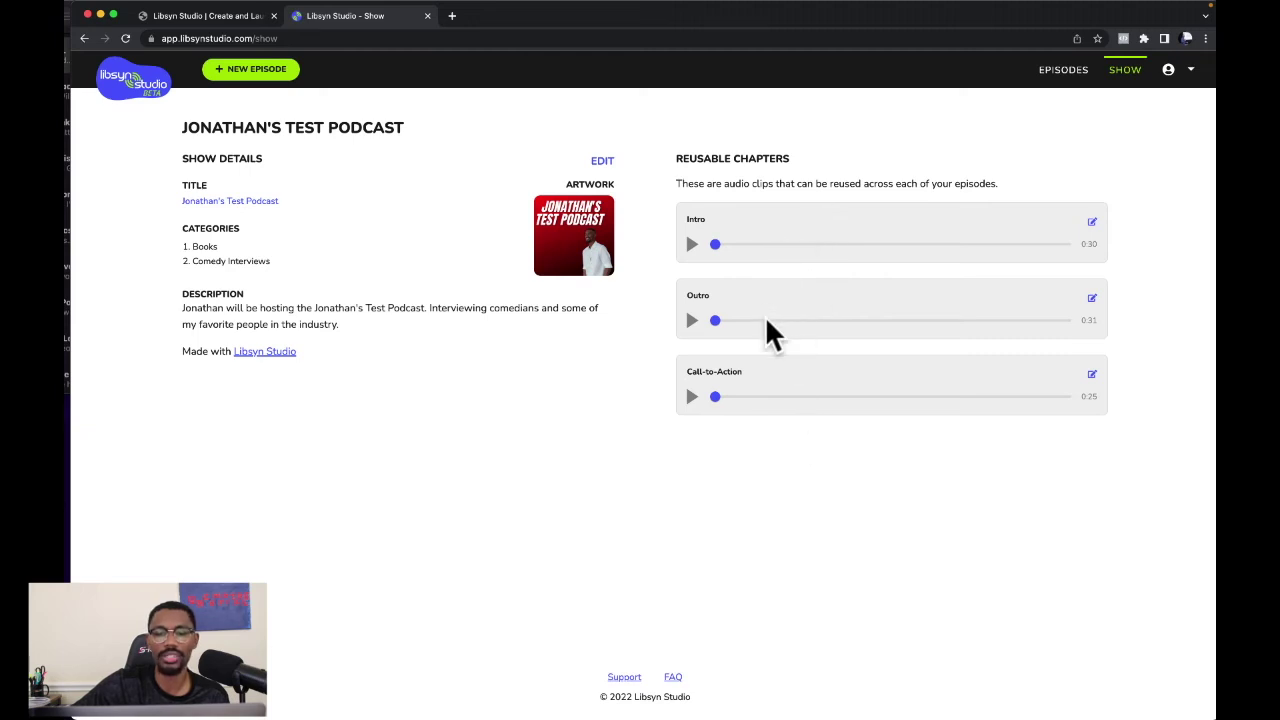
click(1060, 69)
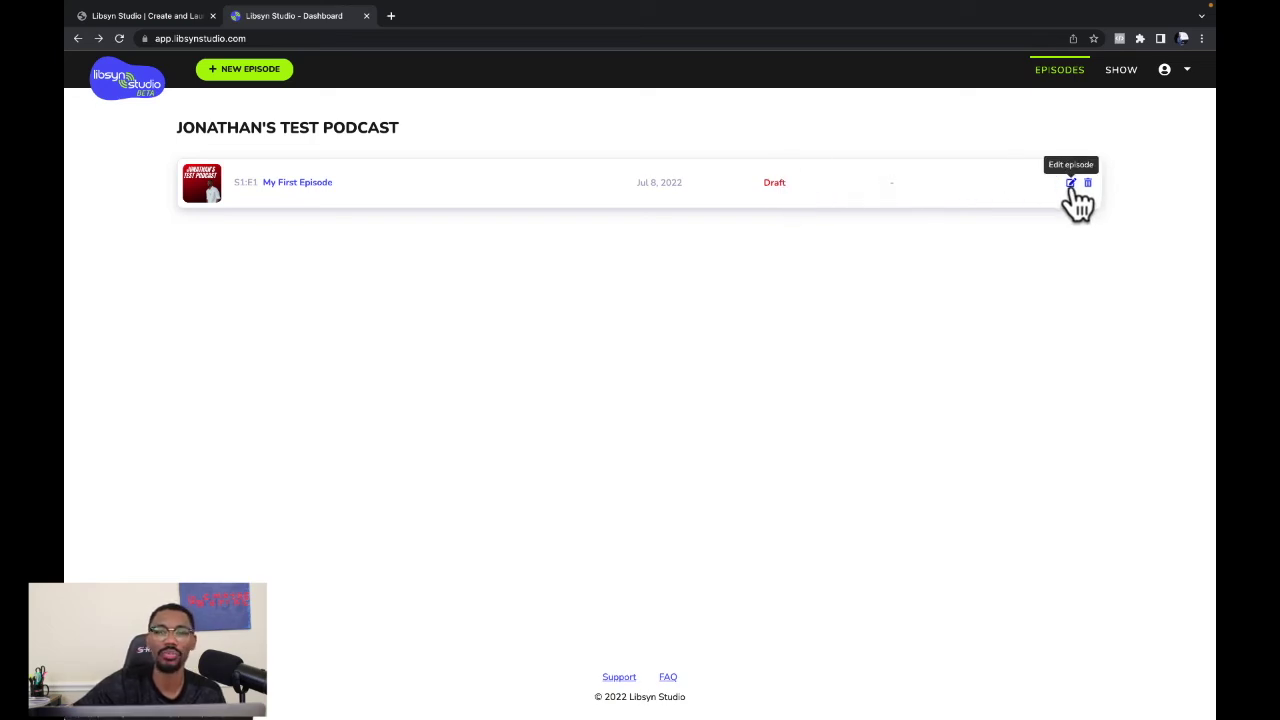
Edit My First Episode, finalize it into one 2:25 track, and open the Publish dialog.
click(1071, 185)
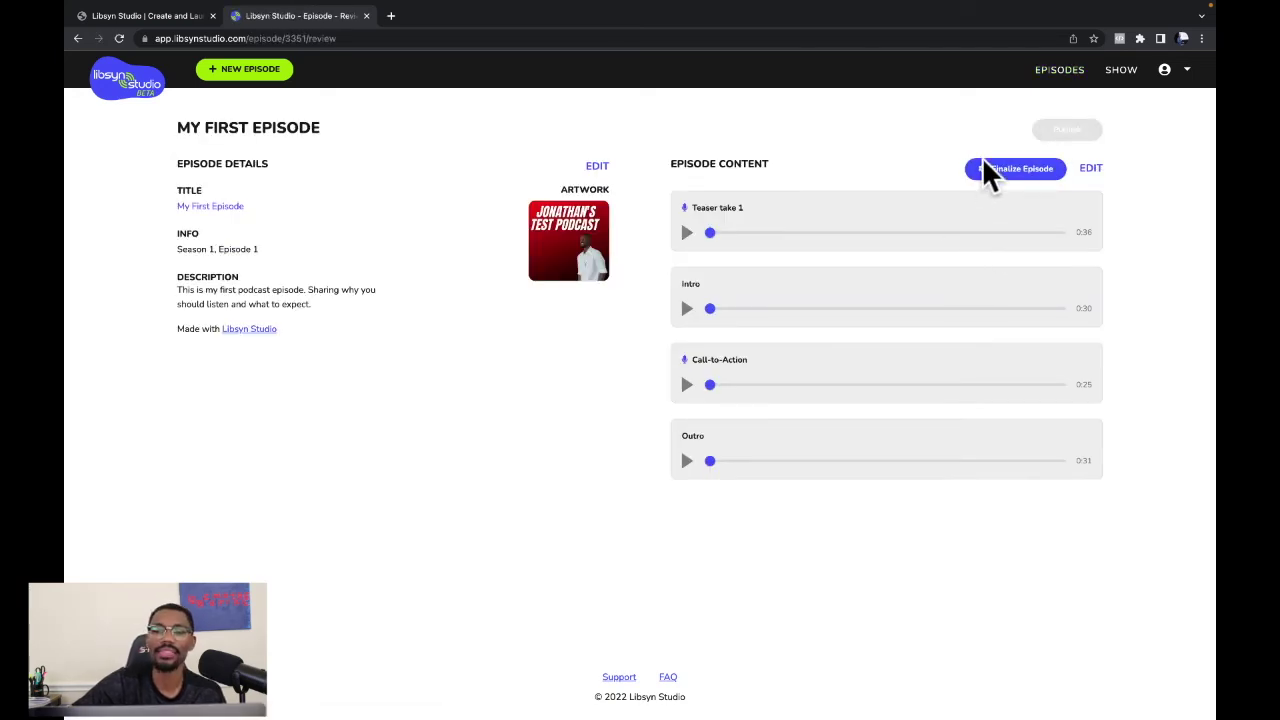
click(1030, 180)
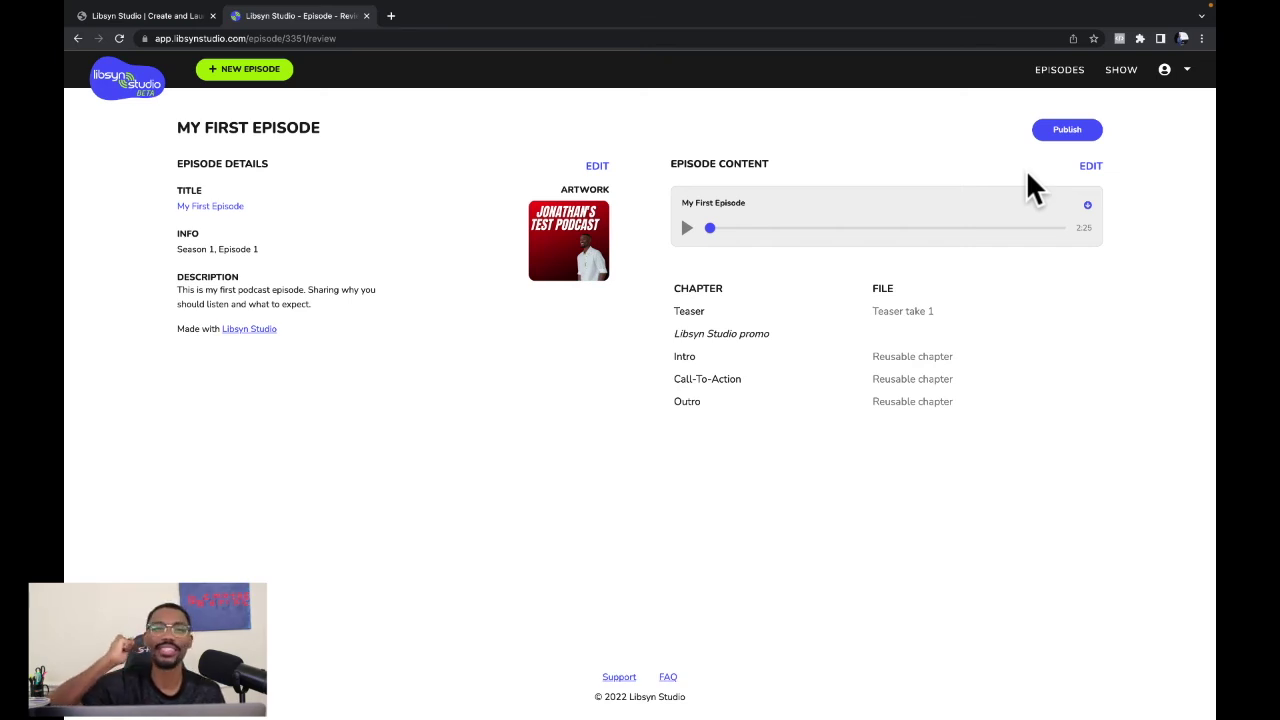
click(1077, 138)
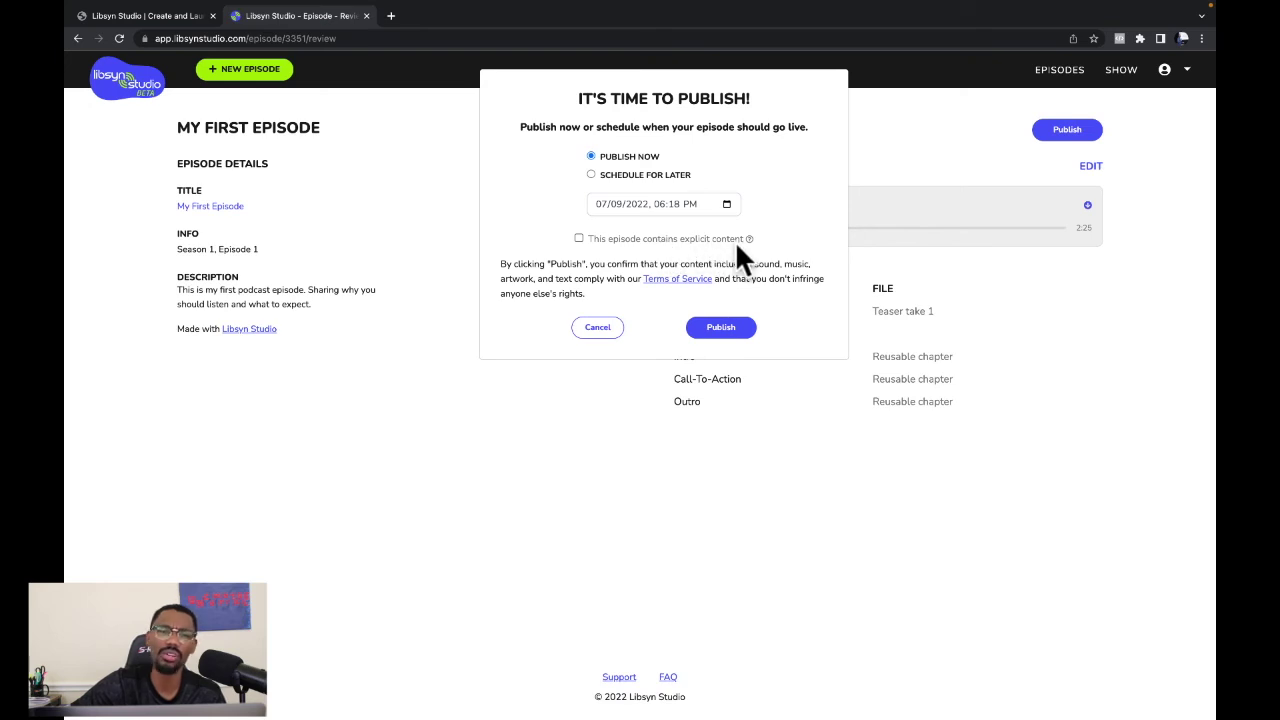
Publish My First Episode now and close the Congrats popup.
click(721, 329)
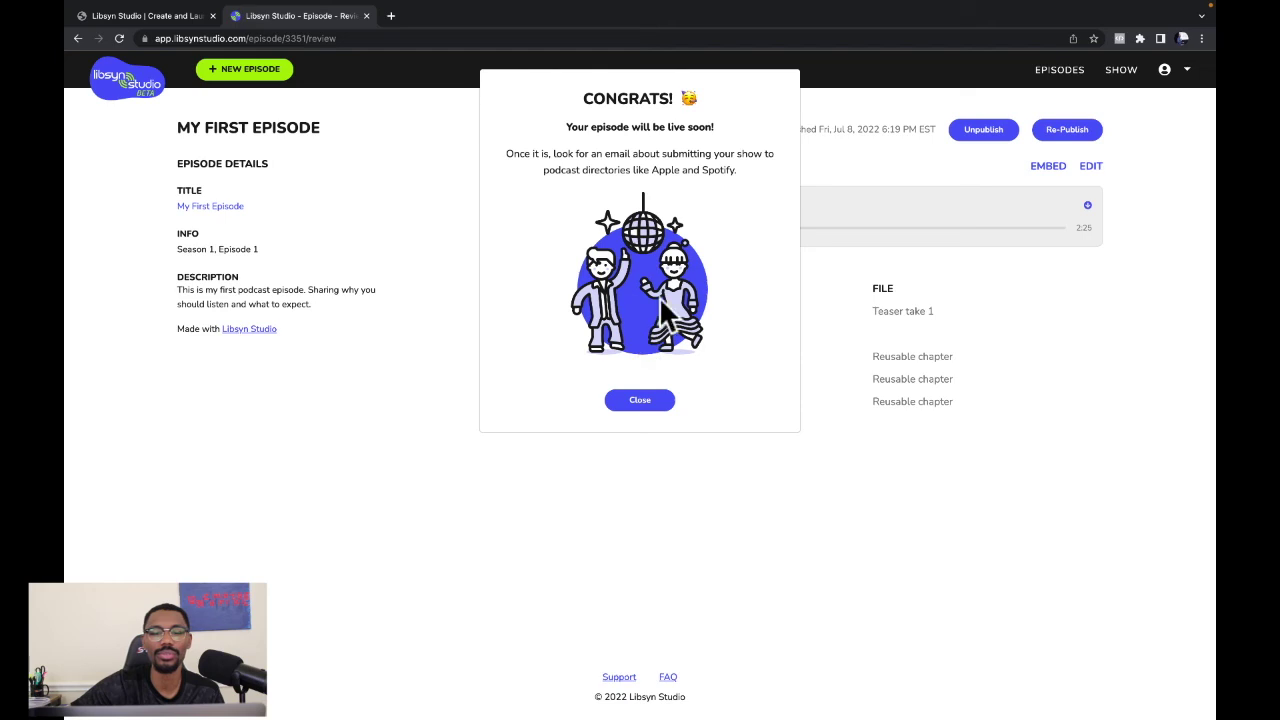
click(648, 410)
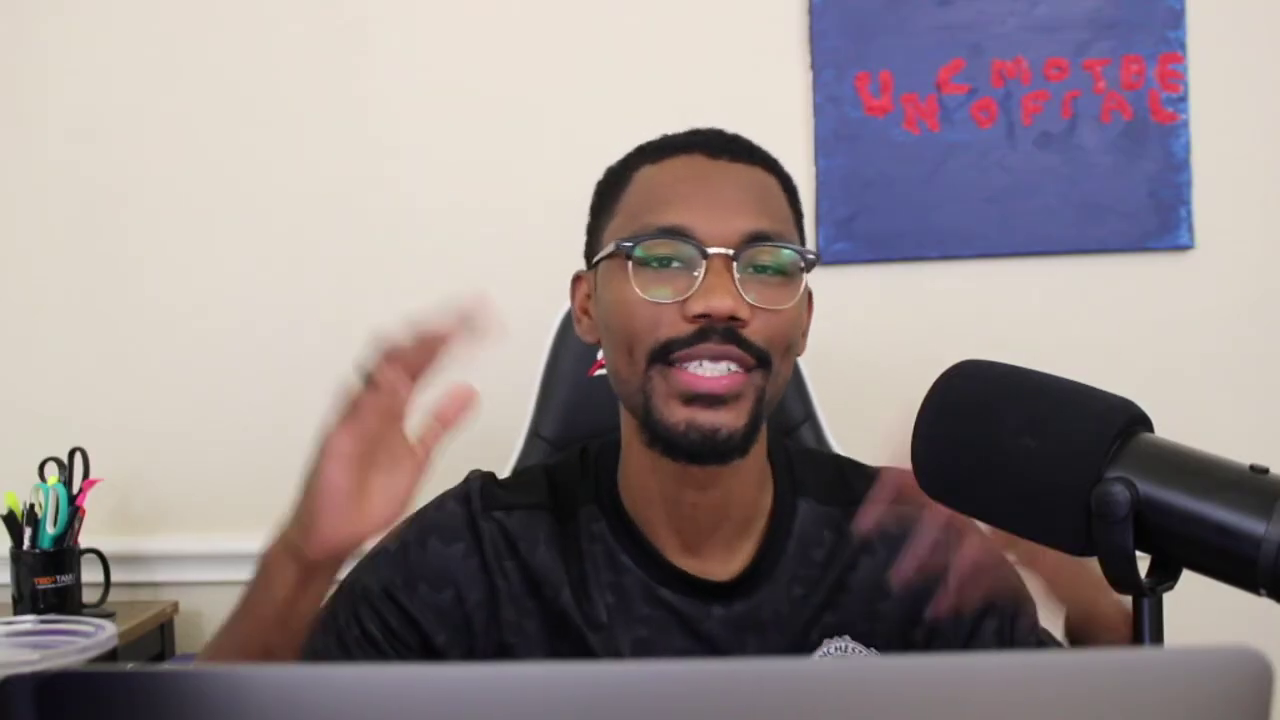